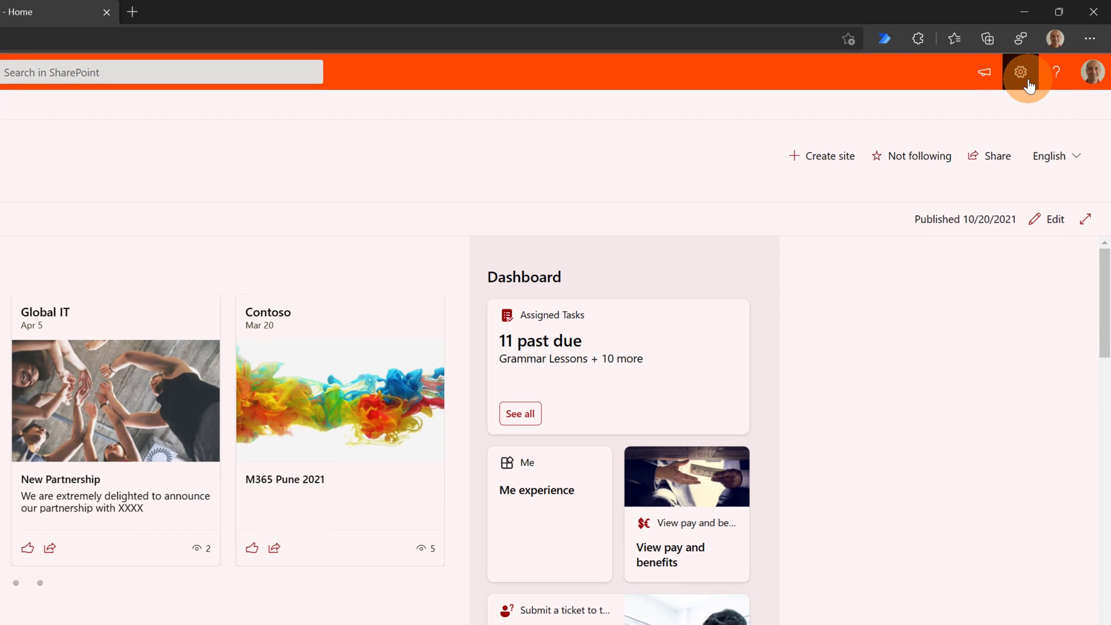
# Open Site Assets via Site contents and drag 141.mp4 from the Desktop folder into it.
pyautogui.click(1062, 46)
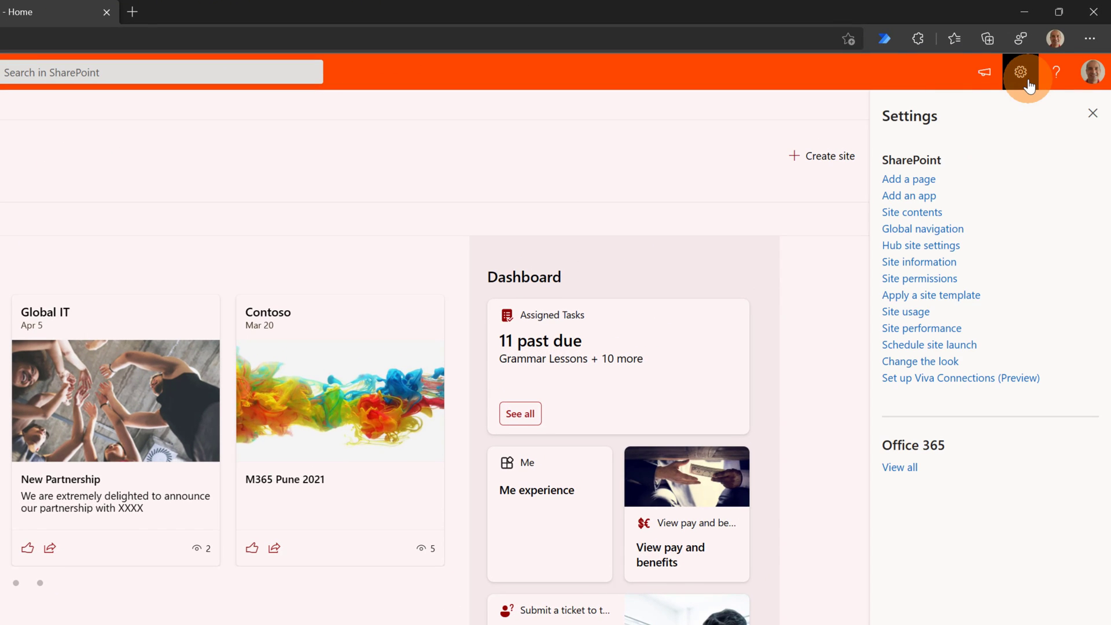
pyautogui.click(915, 213)
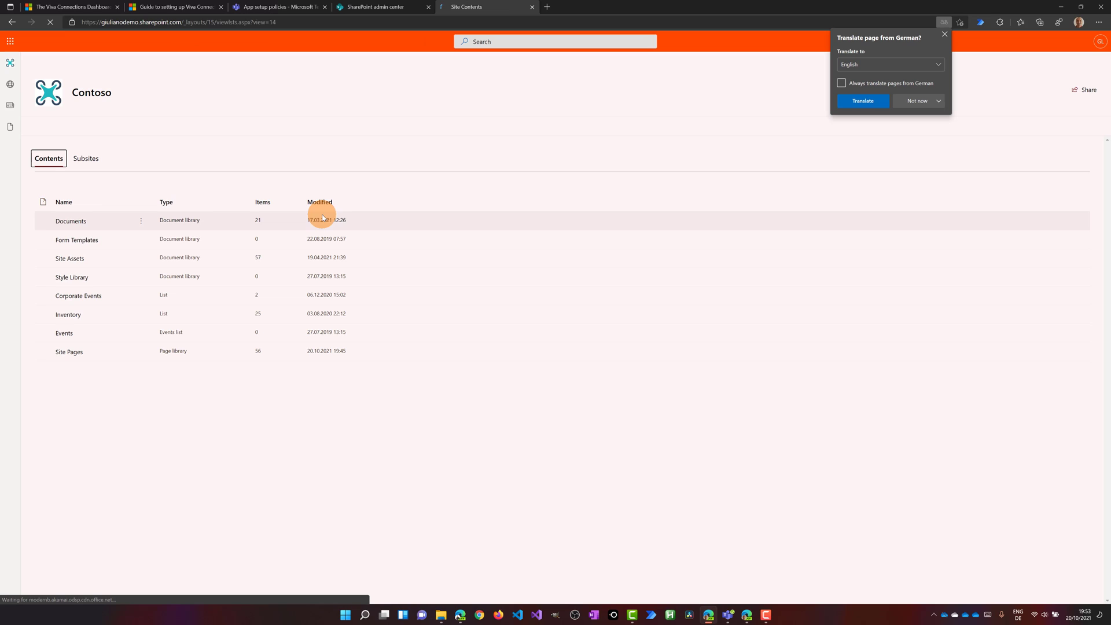
pyautogui.click(90, 257)
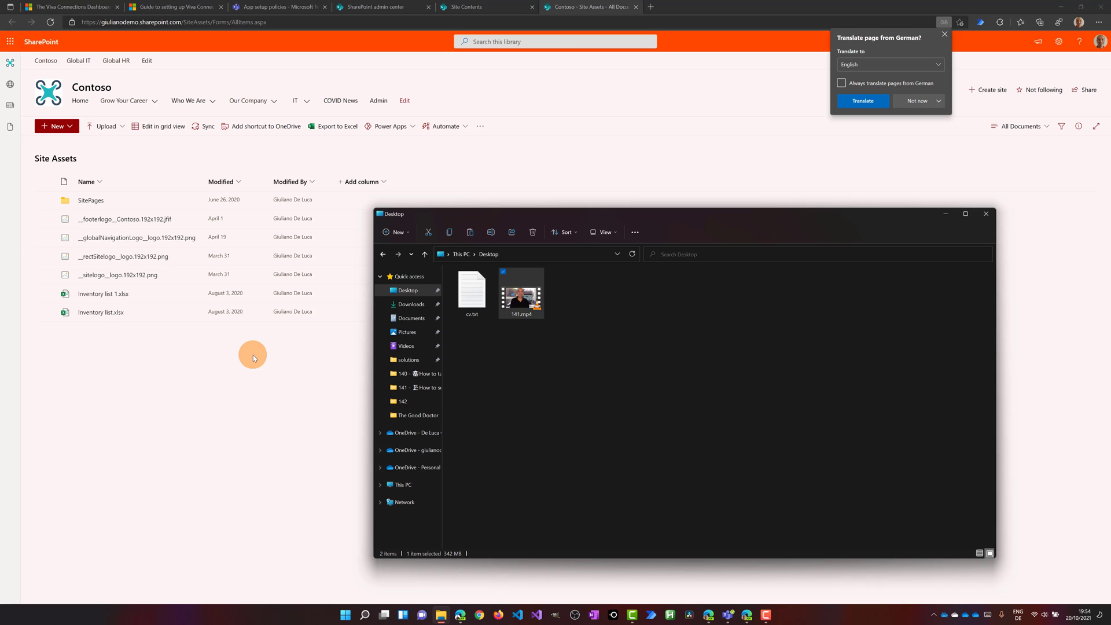
pyautogui.click(252, 355)
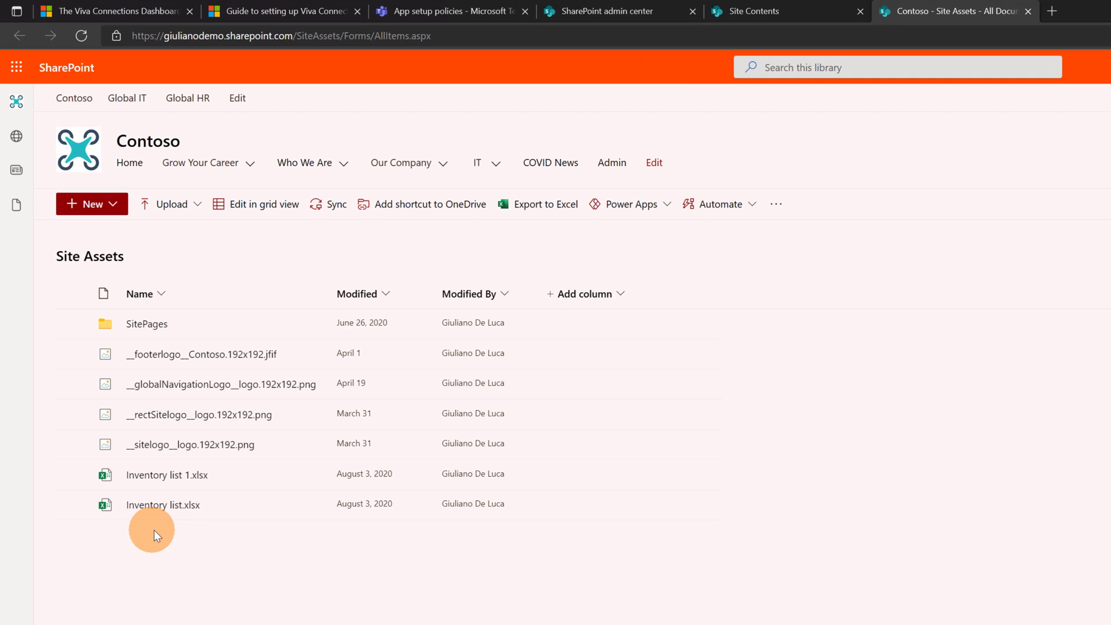
pyautogui.hotkey('alt', 'Tab')
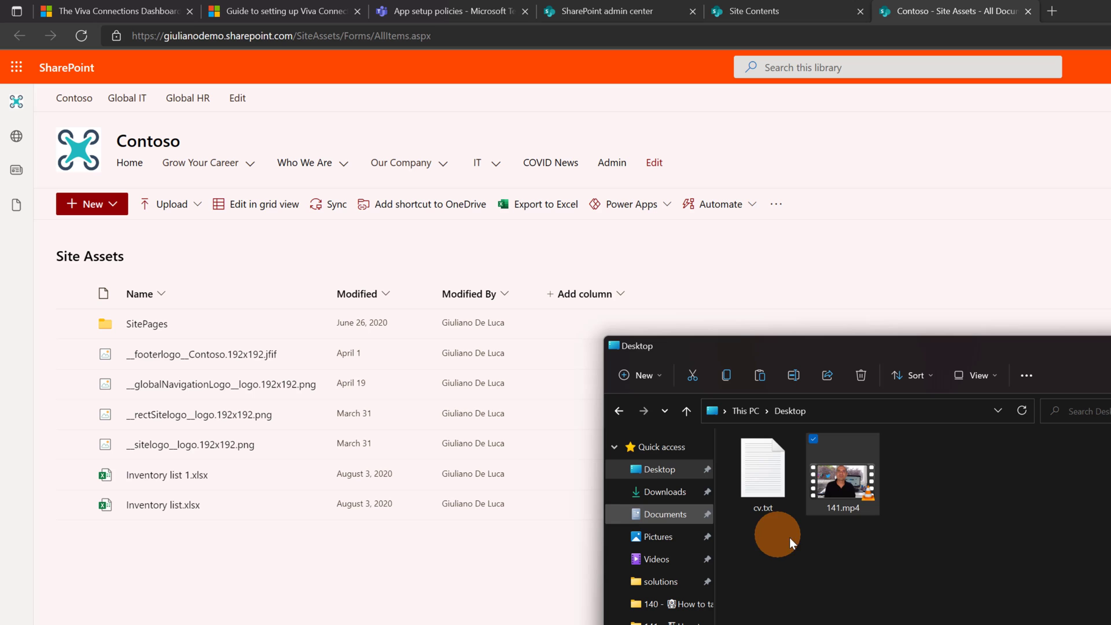
pyautogui.moveTo(856, 492); pyautogui.dragTo(294, 532)
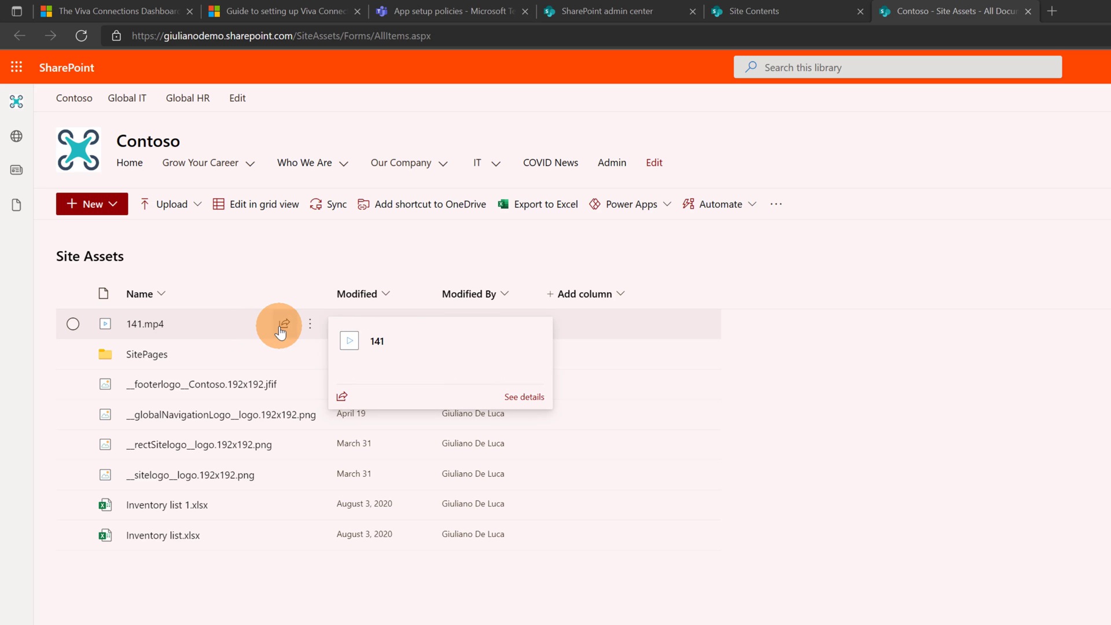
# Create a view-only, people-in-the-organisation link for 141.mp4 and copy it.
pyautogui.click(282, 330)
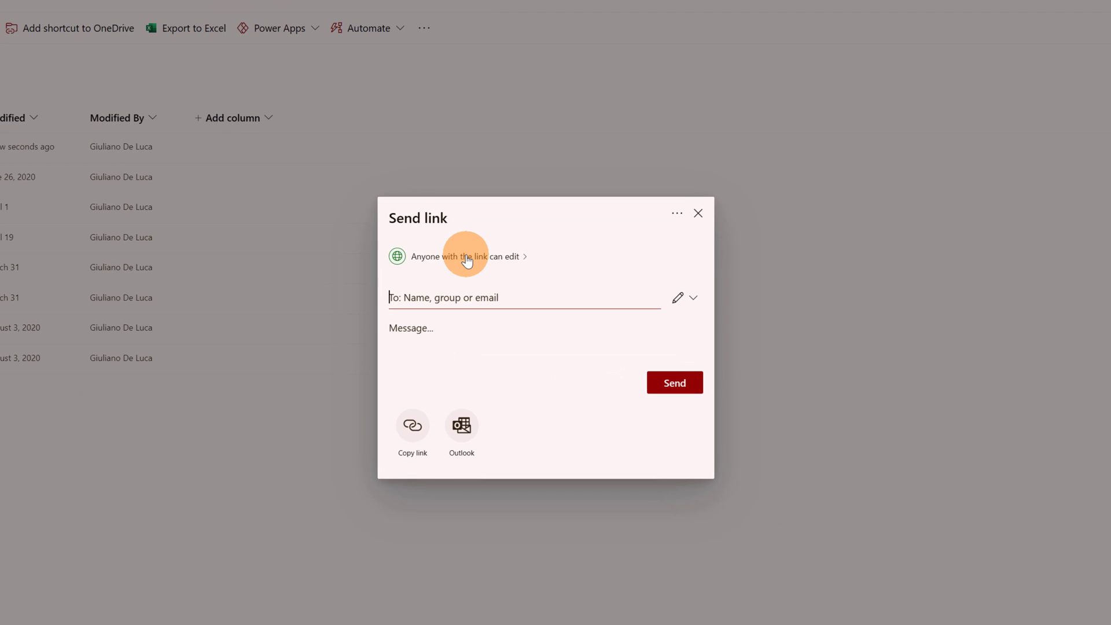
pyautogui.click(467, 258)
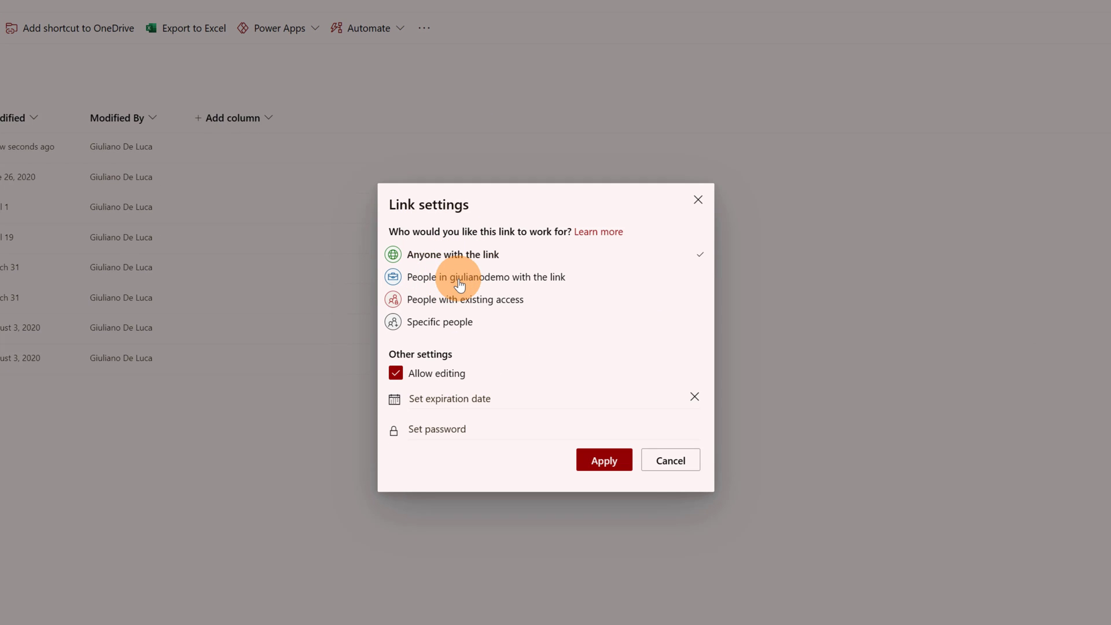
pyautogui.click(460, 284)
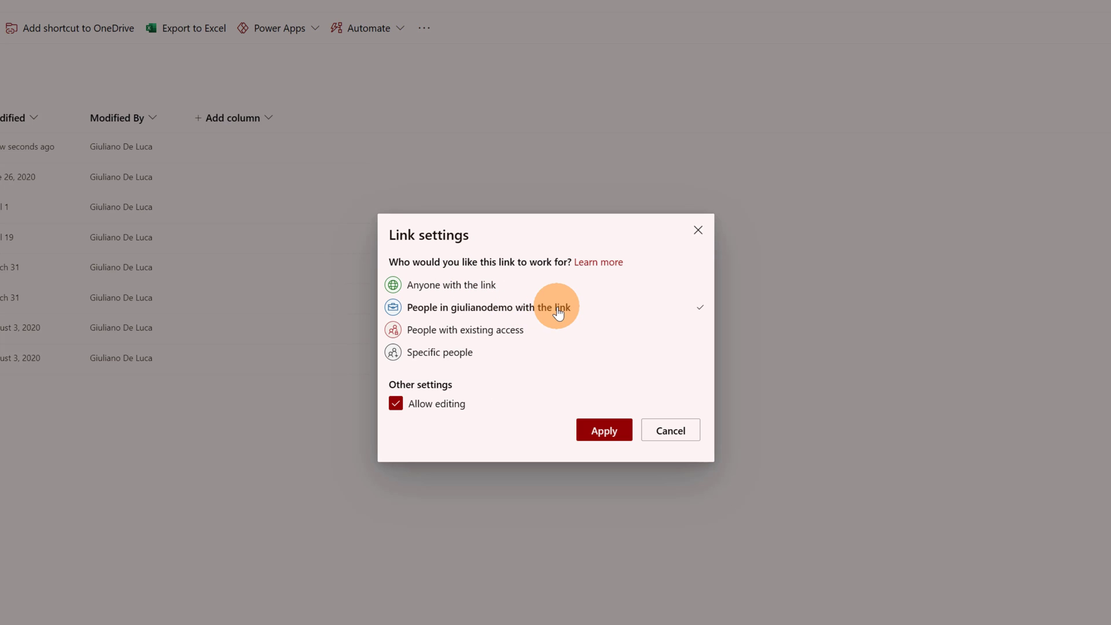
pyautogui.click(444, 410)
pyautogui.click(602, 431)
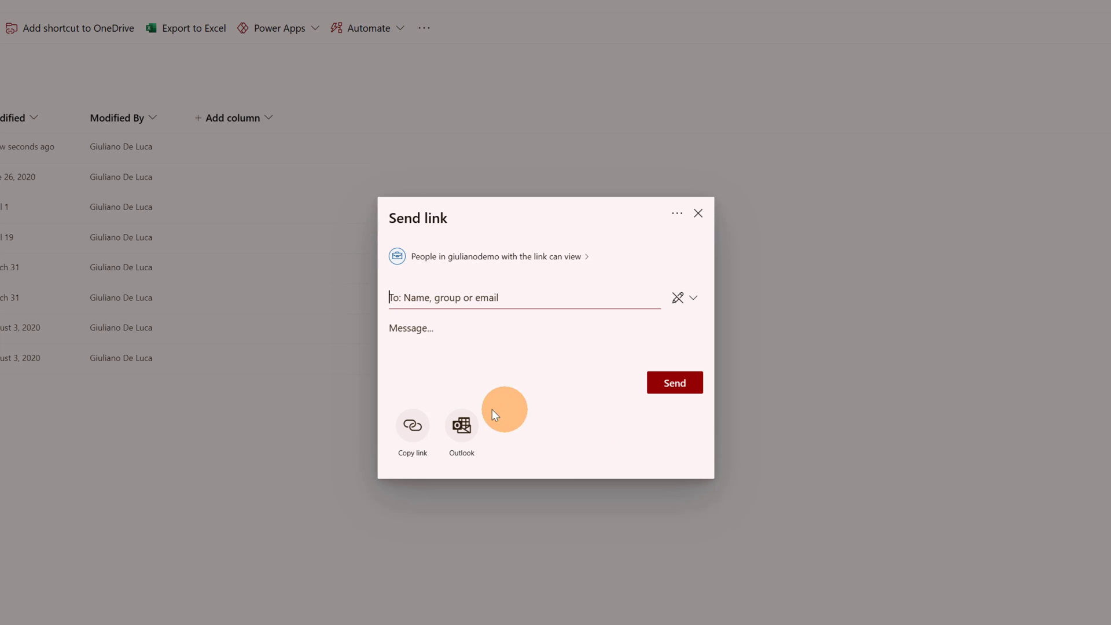
pyautogui.click(409, 428)
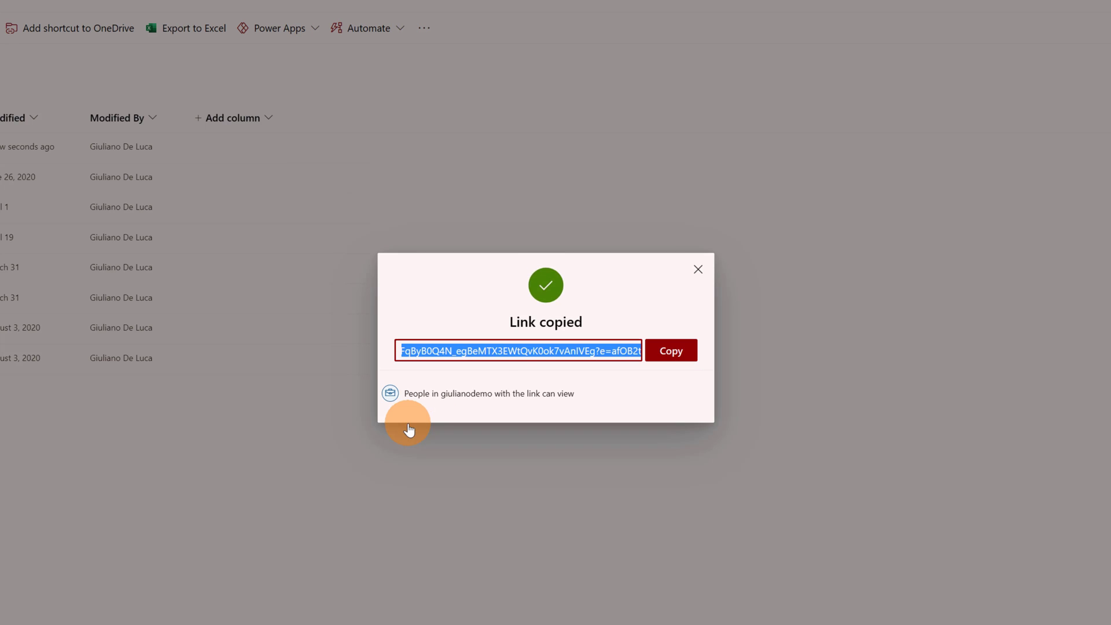
pyautogui.click(692, 279)
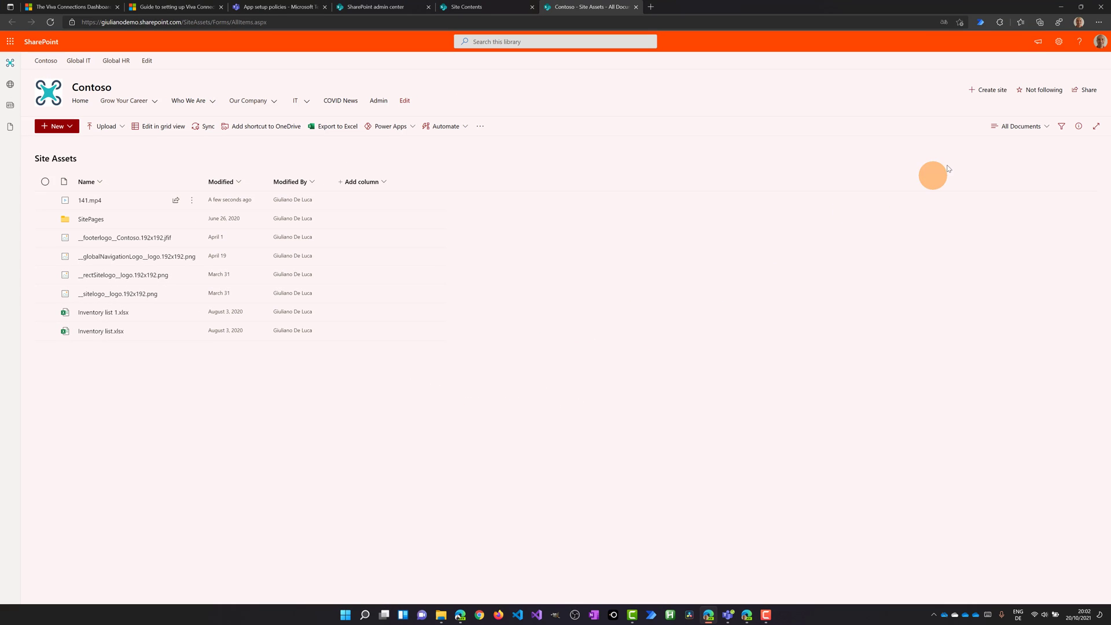
# From the Contoso home page, paste the copied 141.mp4 URL into a new Video news link.
pyautogui.click(1059, 41)
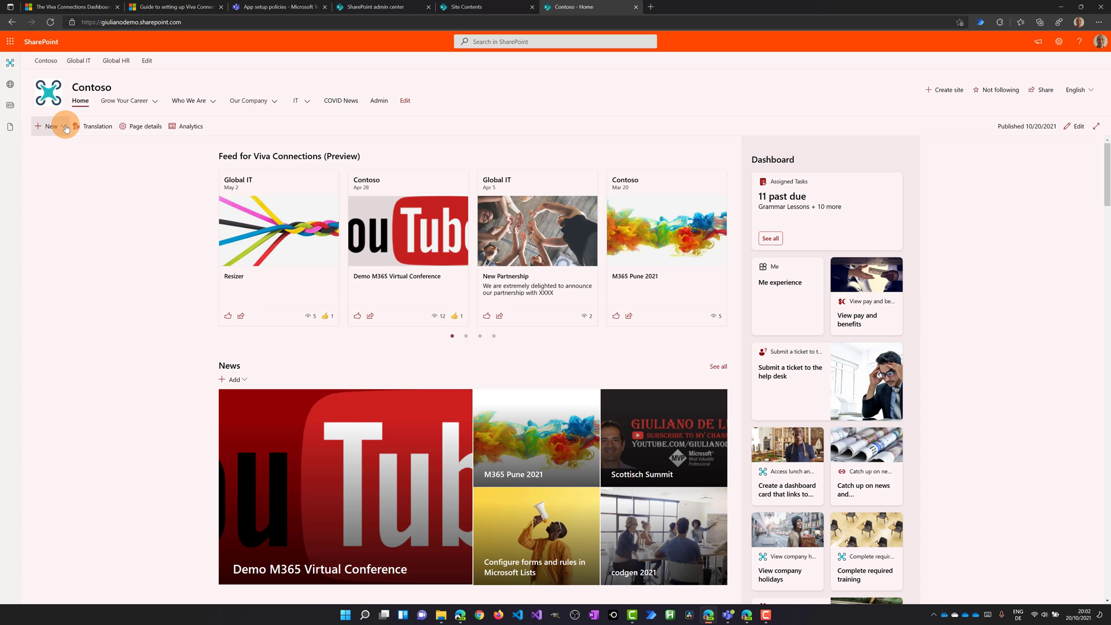
pyautogui.click(64, 126)
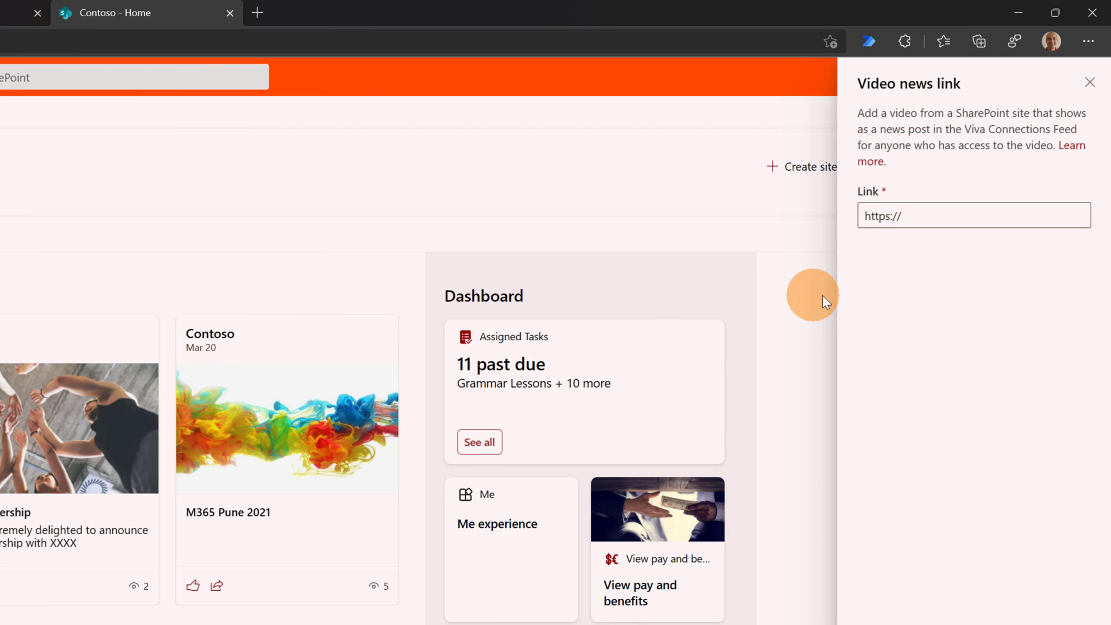
pyautogui.click(951, 216)
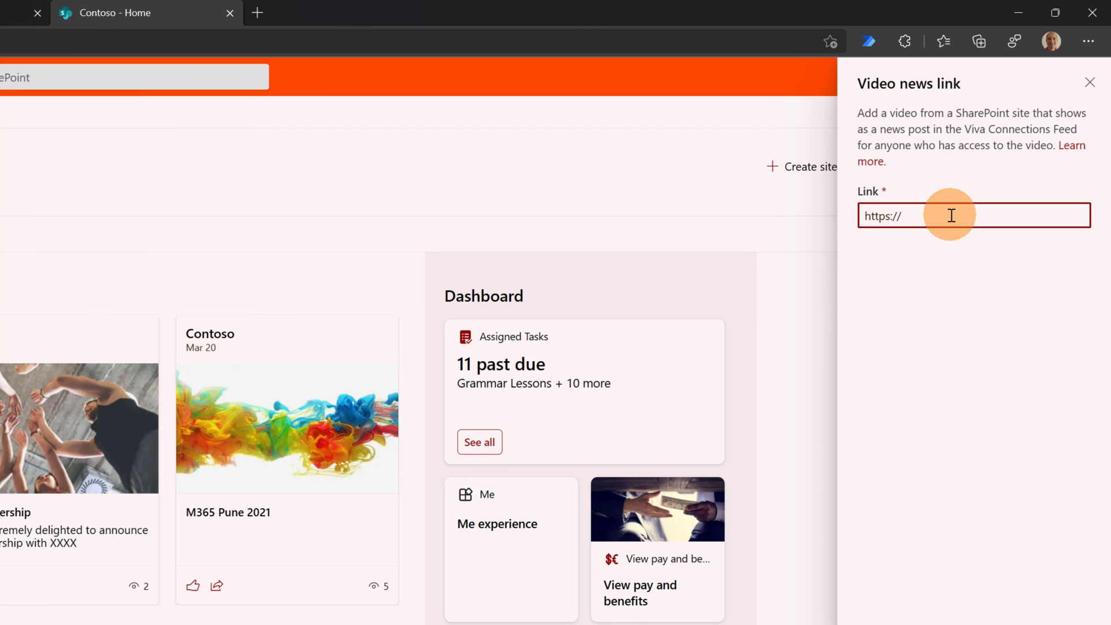
pyautogui.hotkey('ctrl', 'v')
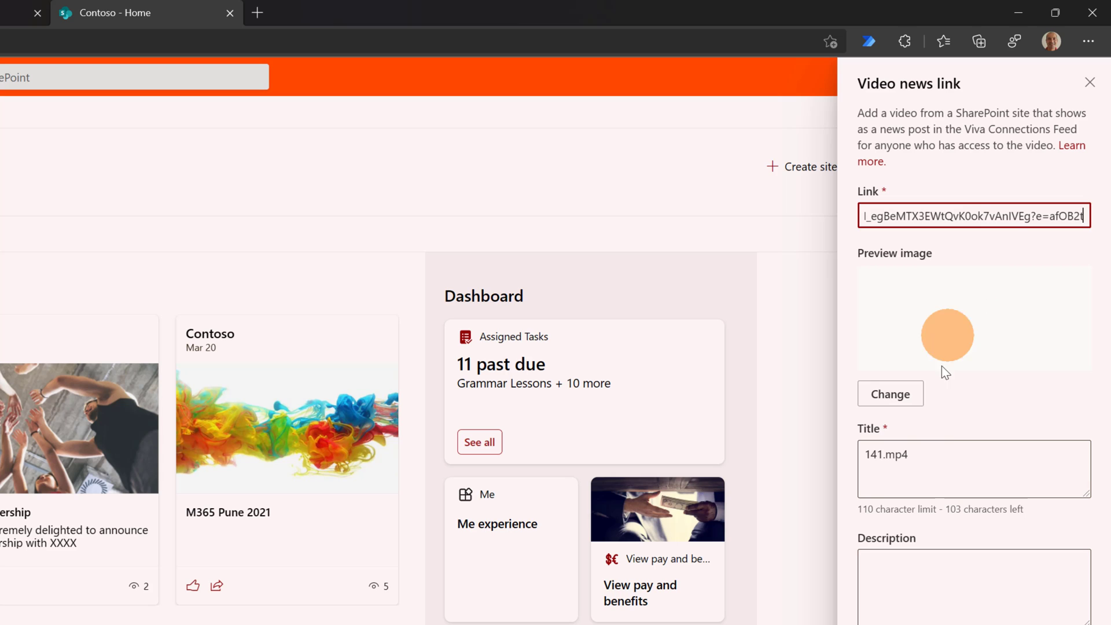
pyautogui.moveTo(935, 457); pyautogui.dragTo(864, 458)
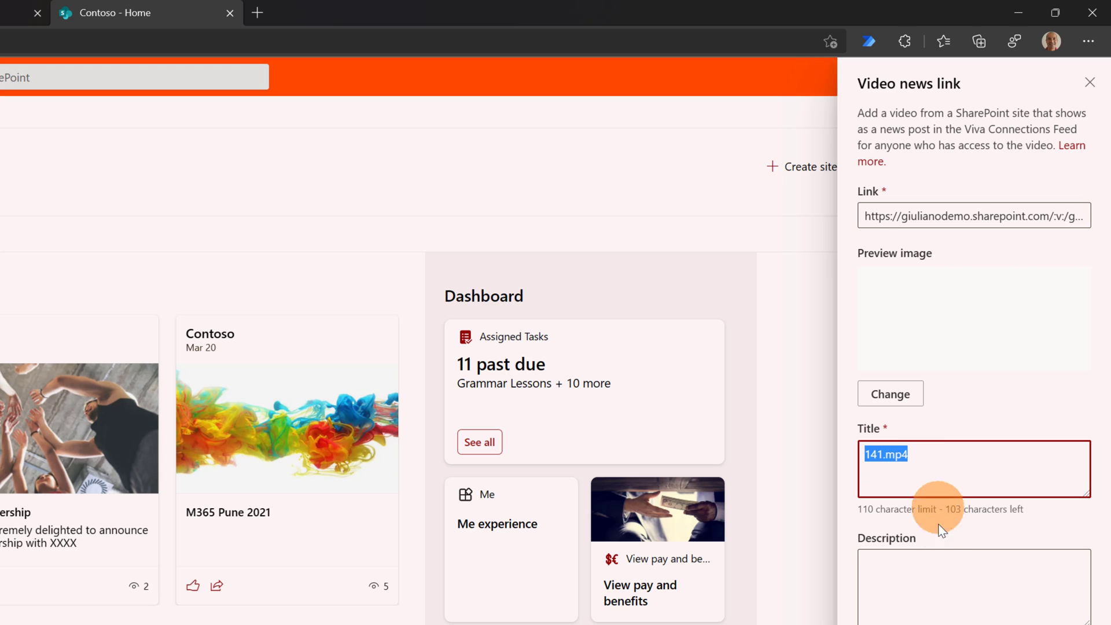
# Use the Thumbnail preview image and set title and description to 'How to use Power Automate Desktop'.
pyautogui.click(905, 393)
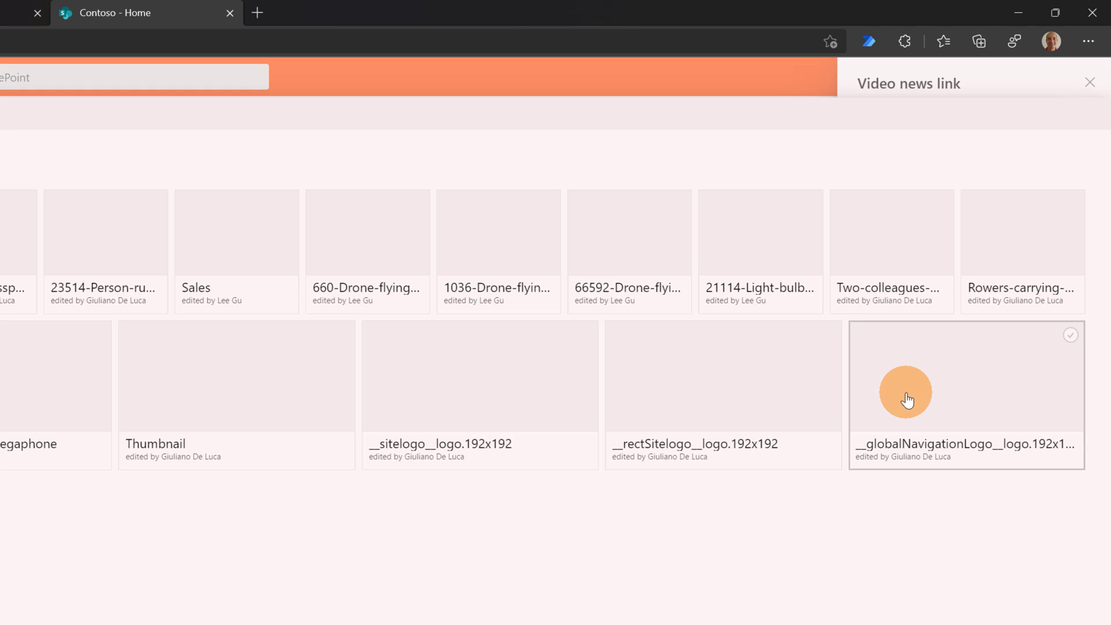
pyautogui.click(296, 369)
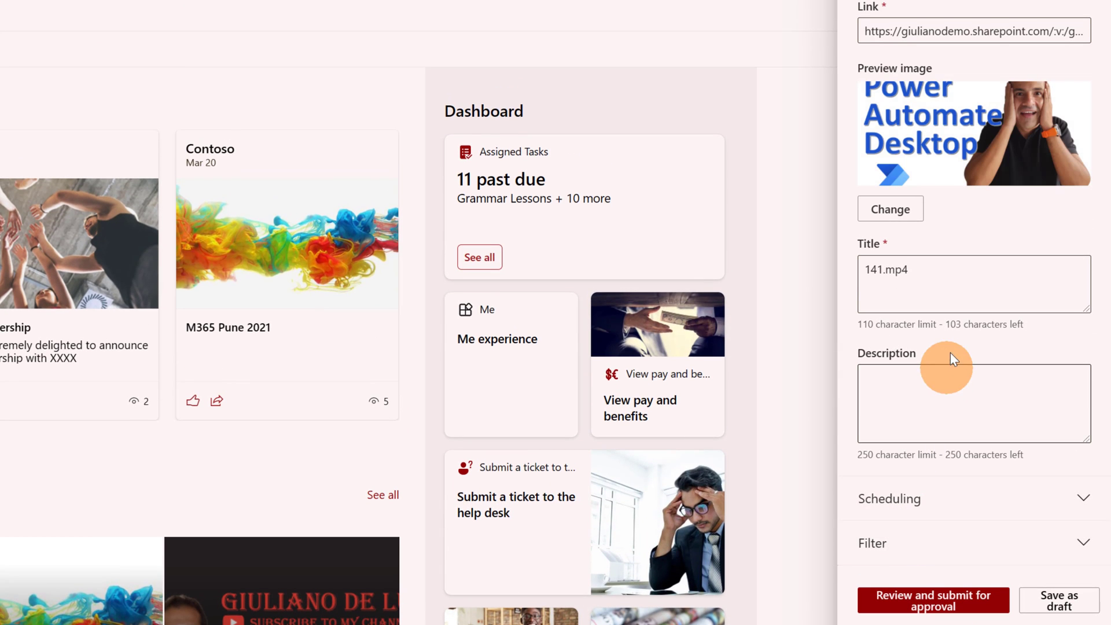
pyautogui.tripleClick(940, 282)
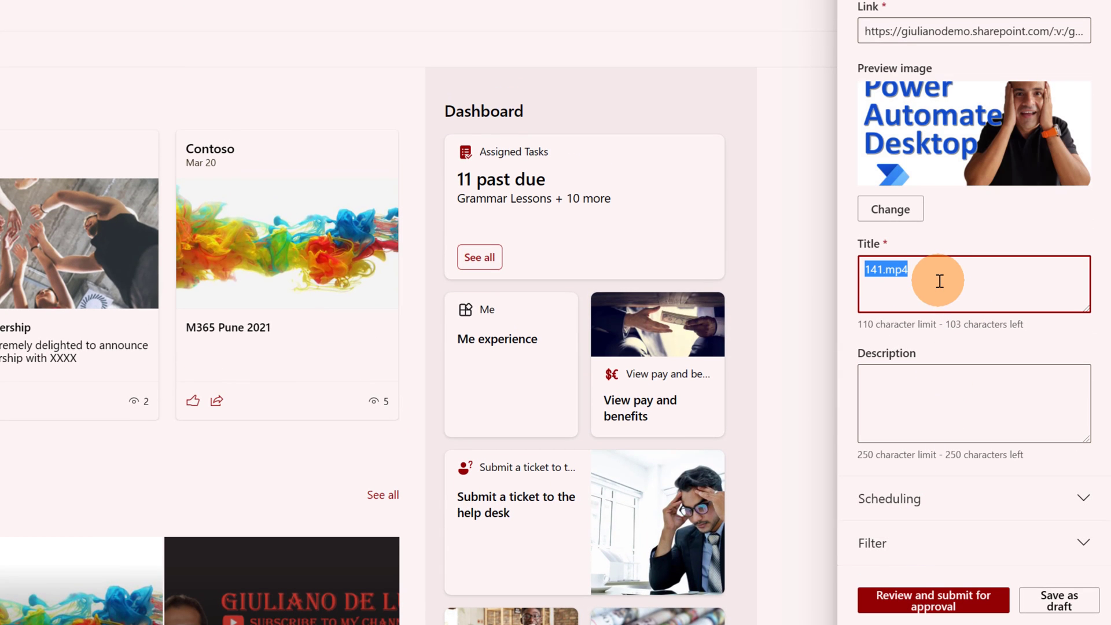
pyautogui.hotkey('ctrl', 'v')
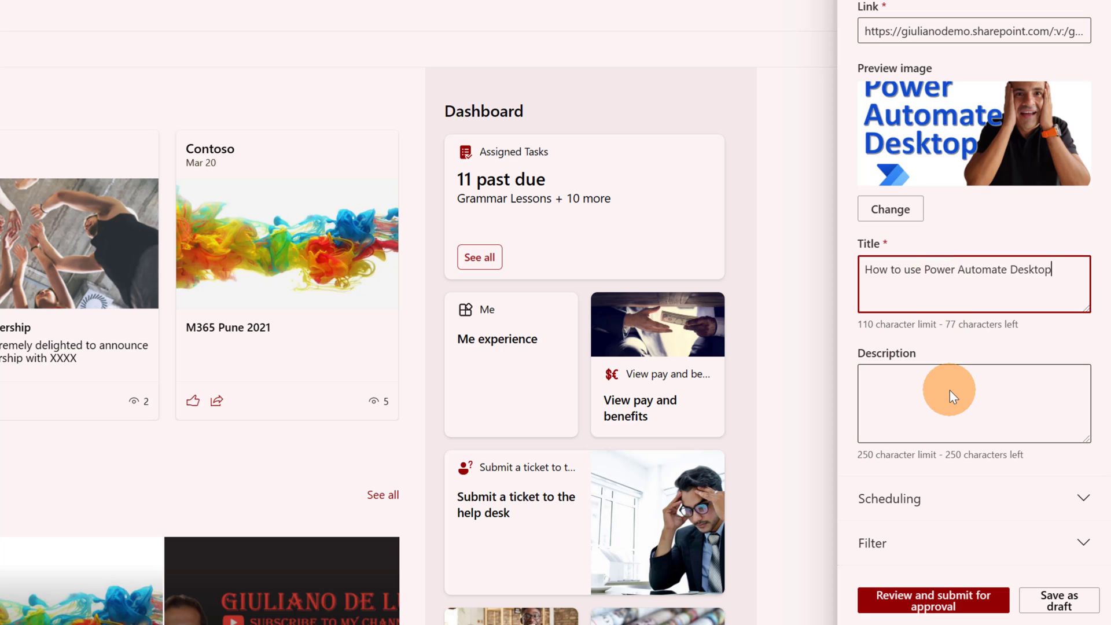
pyautogui.hotkey('ctrl', 'a')
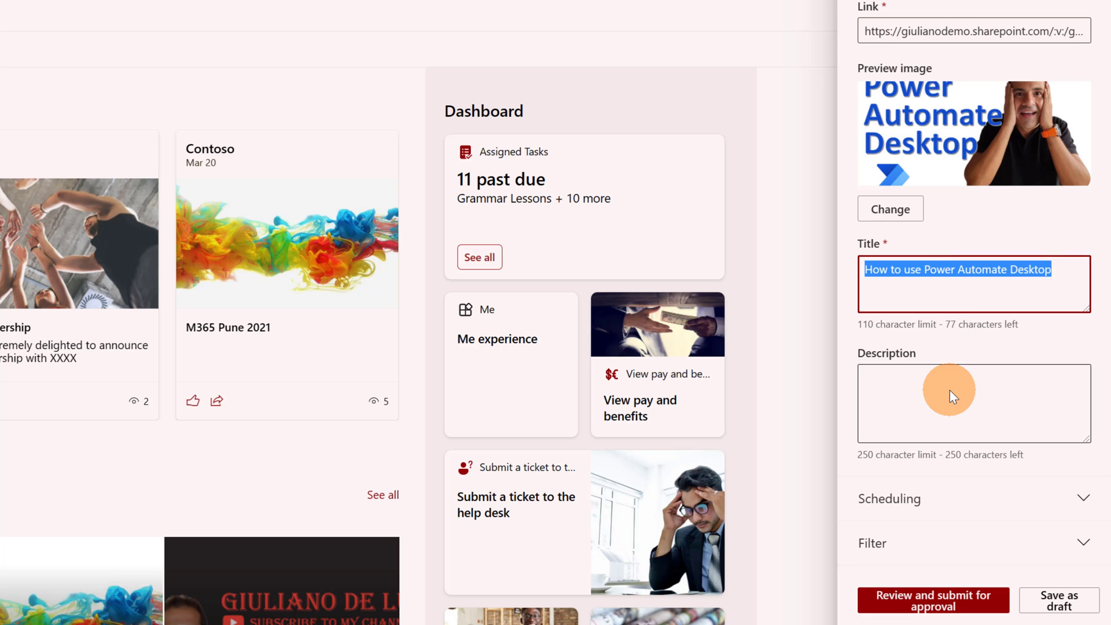
pyautogui.click(950, 390)
pyautogui.hotkey('ctrl', 'v')
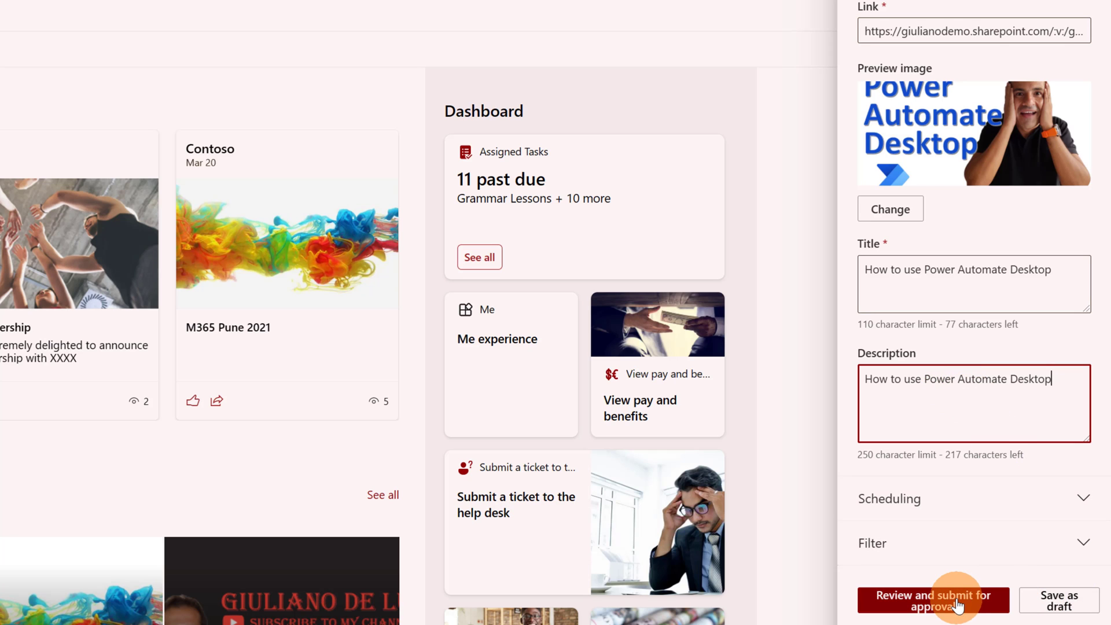
# Save the video news post, submit it for approval, approve and publish it, then return home.
pyautogui.click(931, 606)
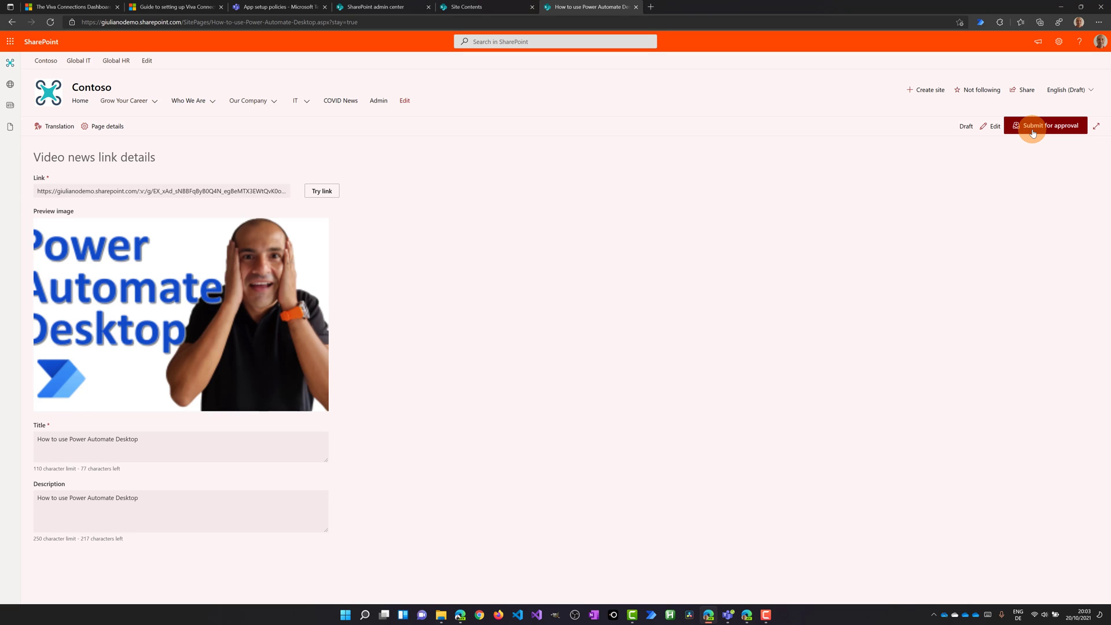
pyautogui.click(1033, 129)
pyautogui.click(998, 179)
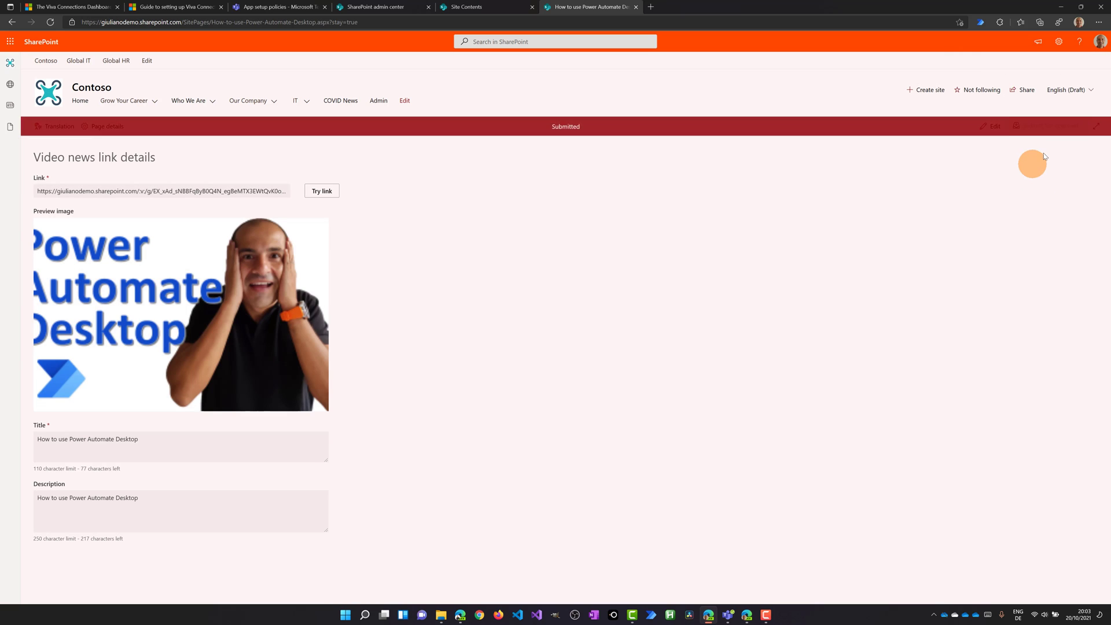
pyautogui.click(1047, 131)
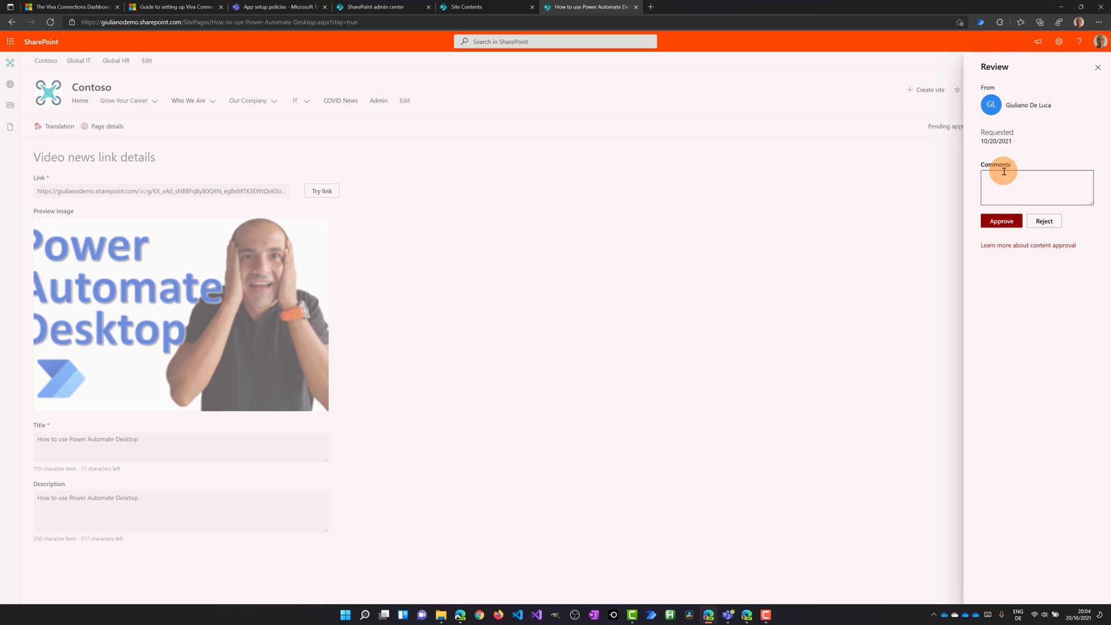
pyautogui.click(1001, 221)
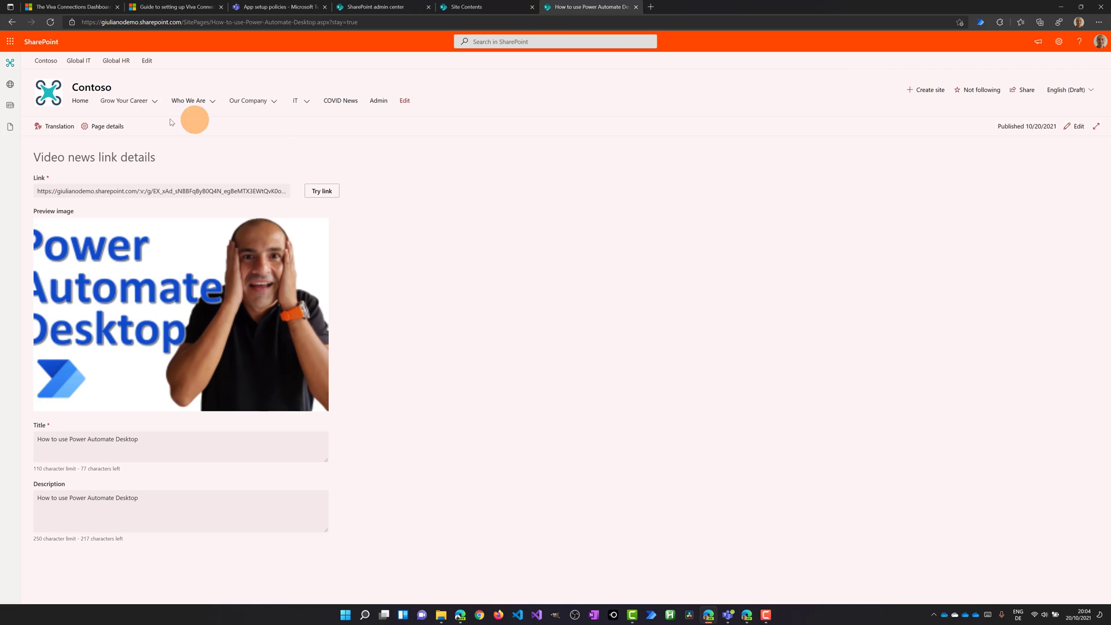
pyautogui.click(49, 91)
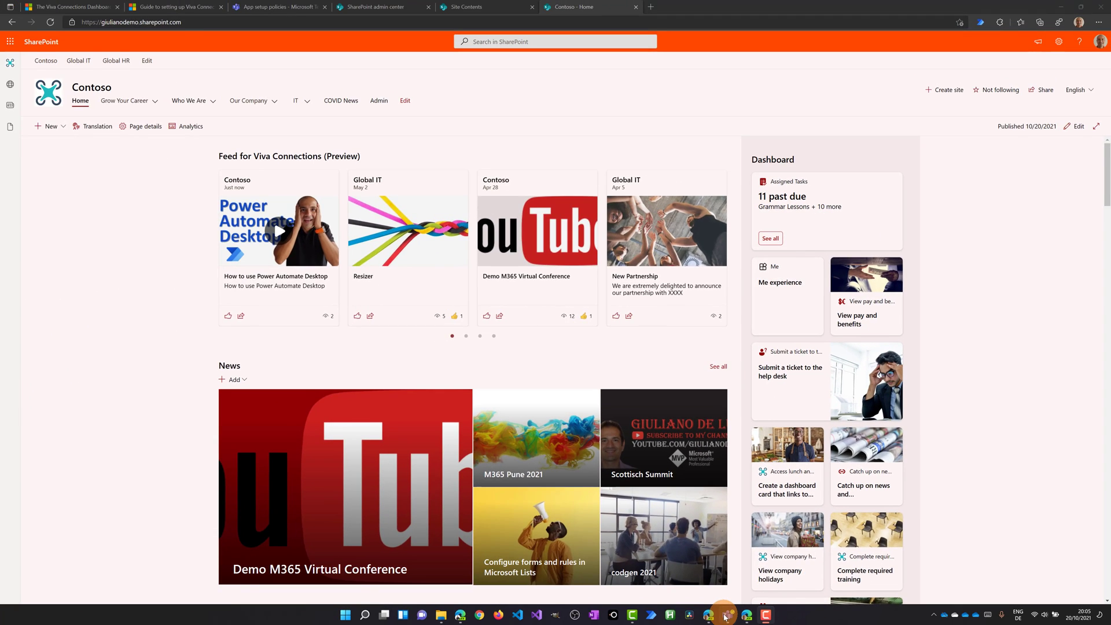
# Switch to the Teams desktop app showing the Contoso intranet.
pyautogui.click(728, 614)
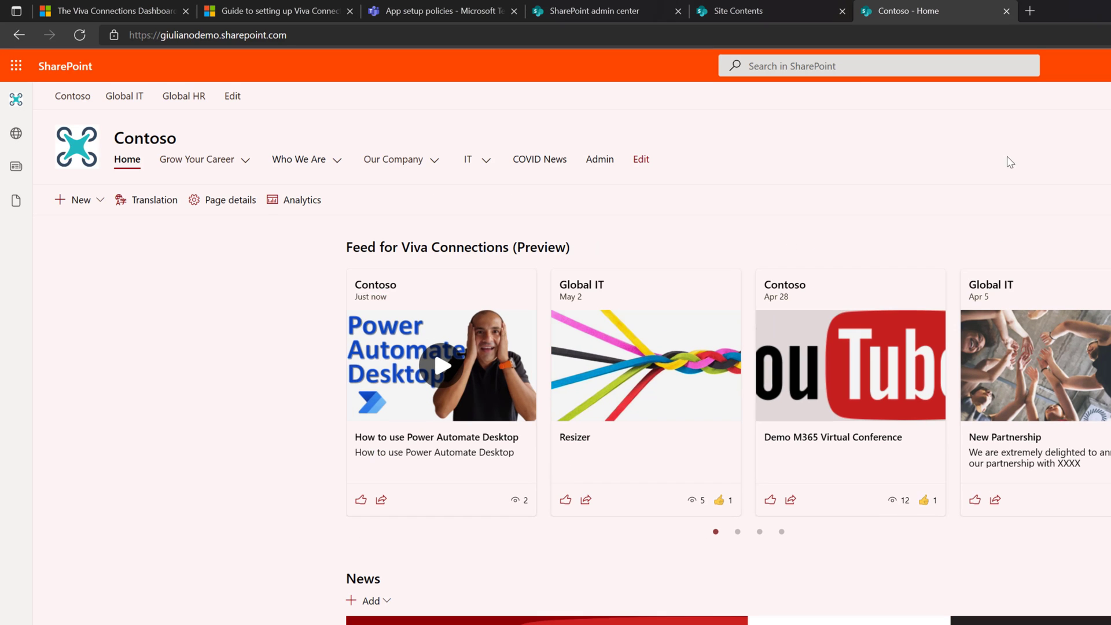
# Switch to the Site Contents browser tab to reach the Dashboard page.
pyautogui.click(785, 19)
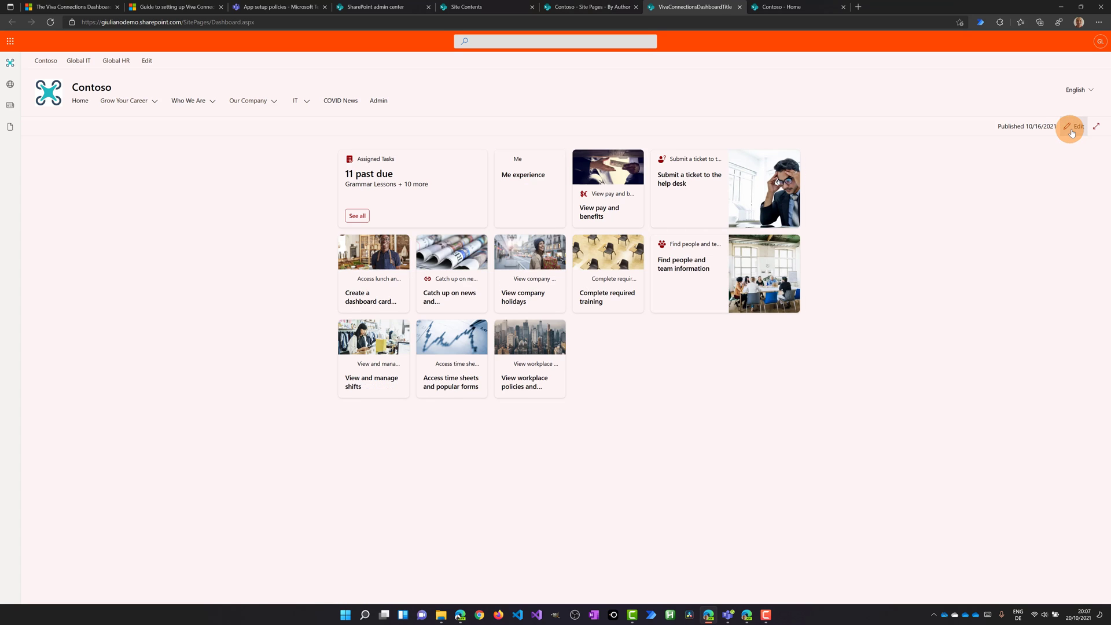
# Put the dashboard into edit mode and start adding a card at the end.
pyautogui.click(1072, 128)
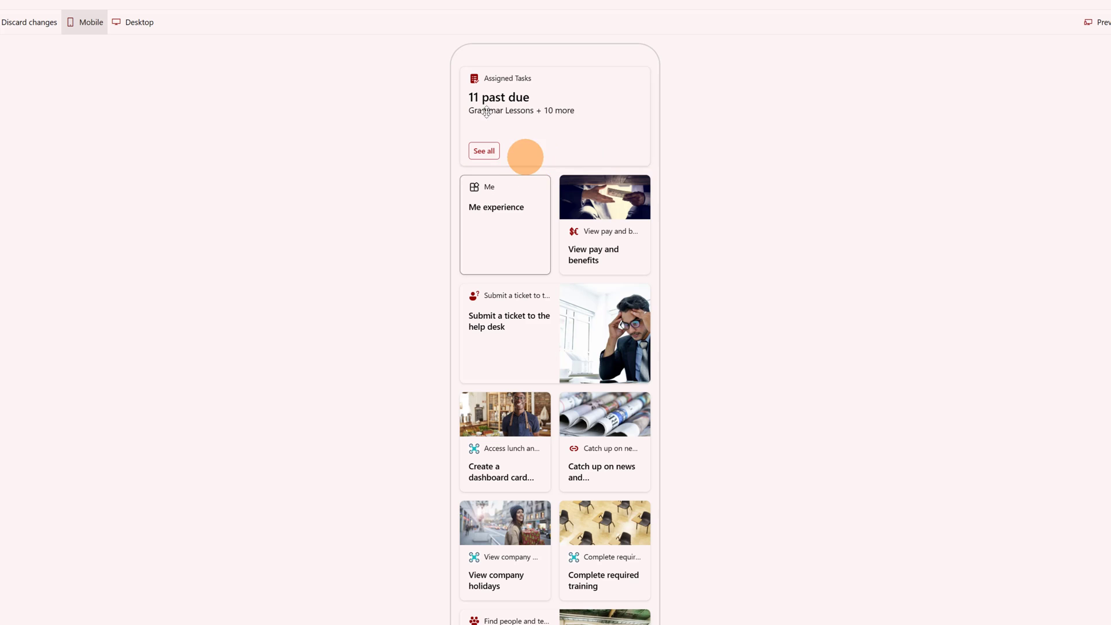
pyautogui.scroll(-6, 553, 266)
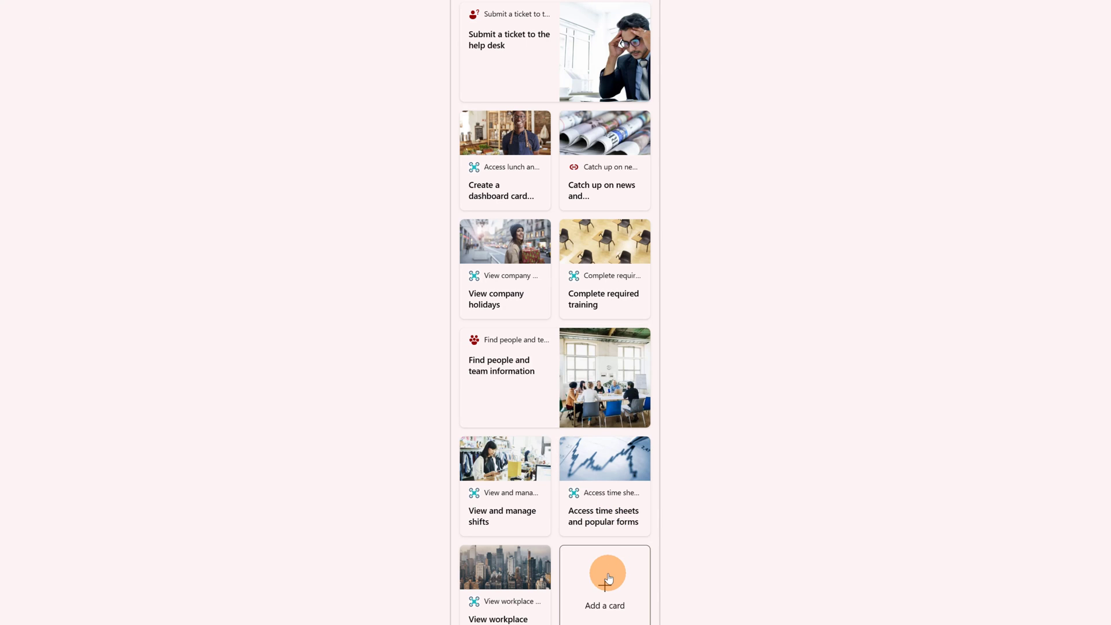
pyautogui.click(608, 578)
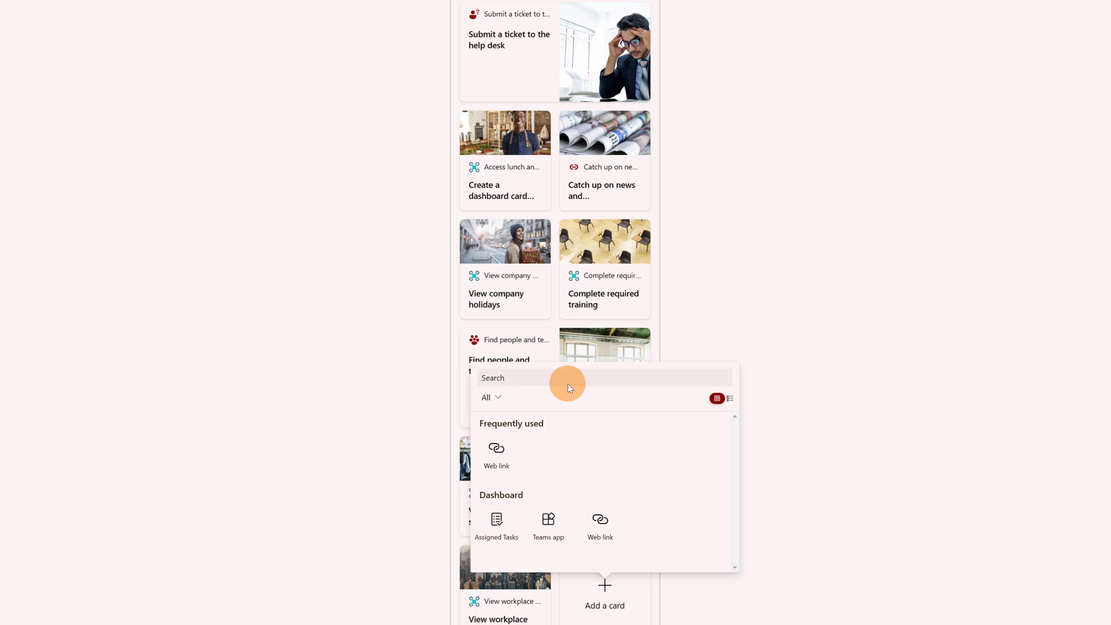
# Add a Web link card and set its link to the video's URL from clipboard history.
pyautogui.click(601, 521)
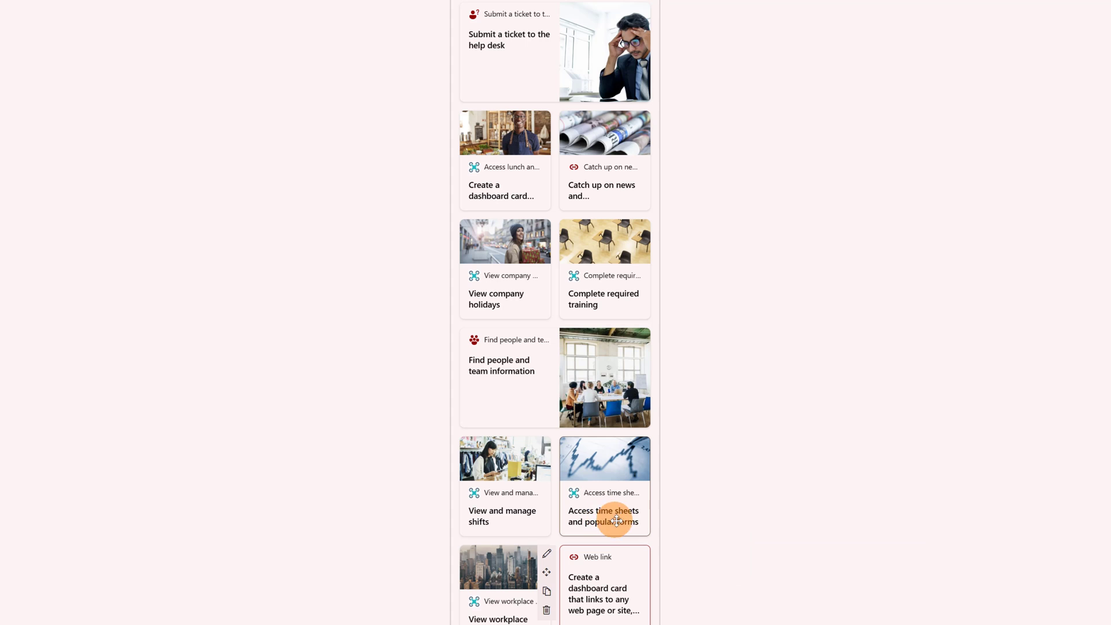
pyautogui.scroll(-2, 617, 483)
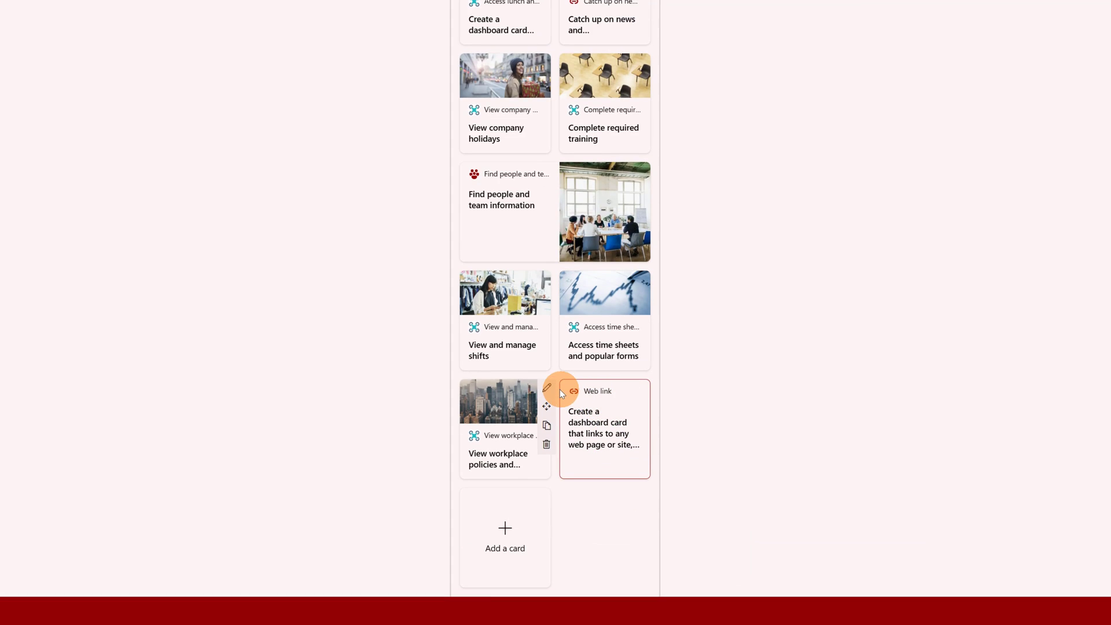
pyautogui.click(548, 389)
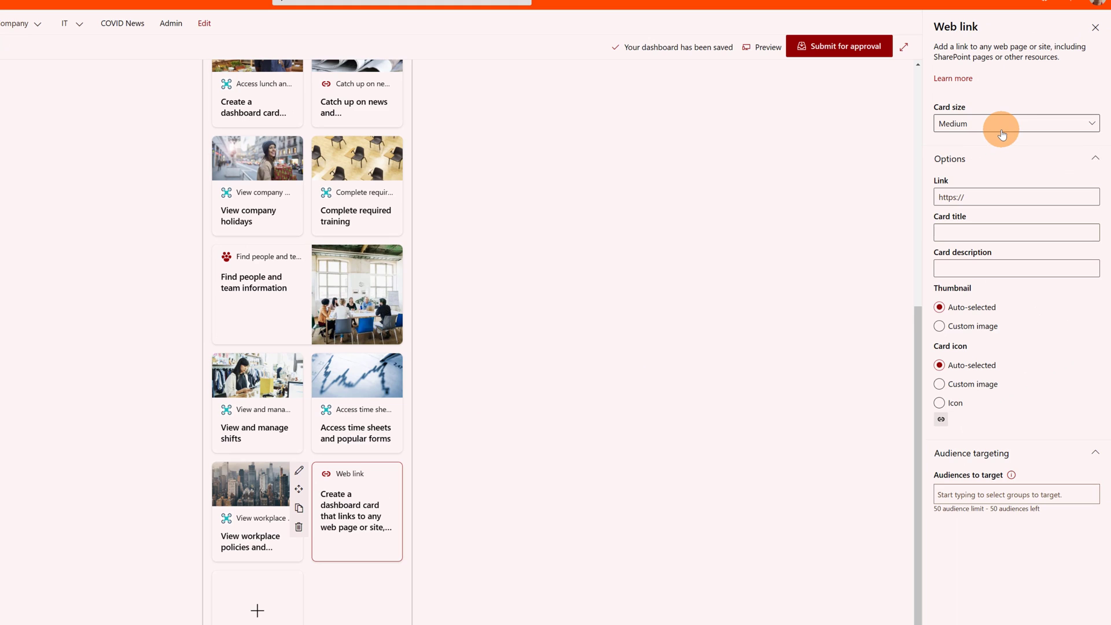
pyautogui.click(1031, 197)
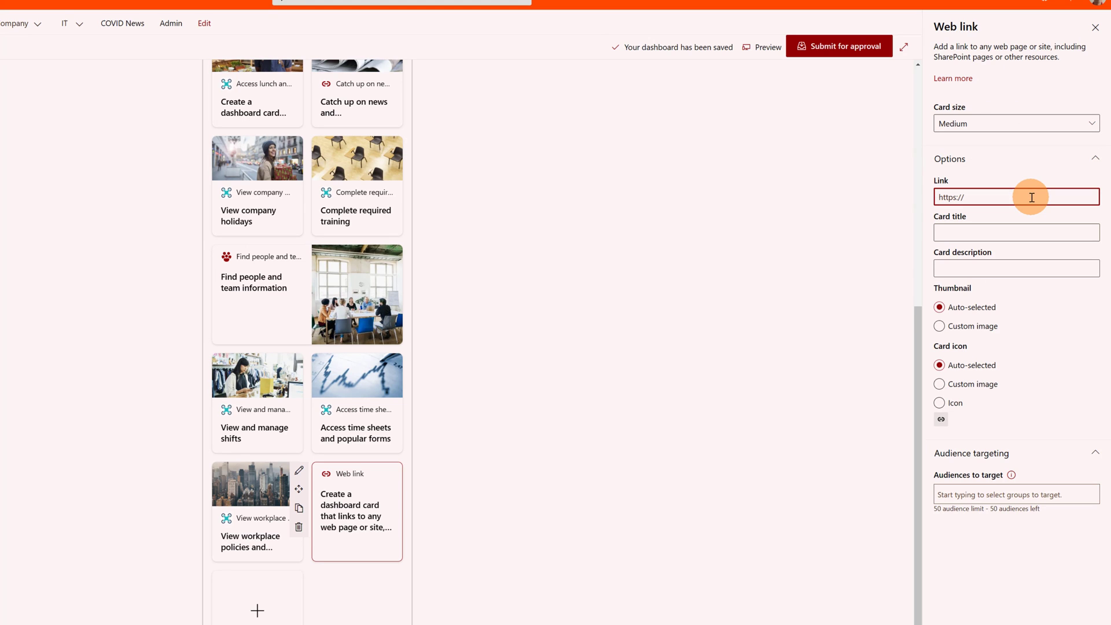
pyautogui.write('How to use Power Automate Desktop')
pyautogui.hotkey('ctrl', 'a')
pyautogui.press('BackSpace')
pyautogui.press('super+v')
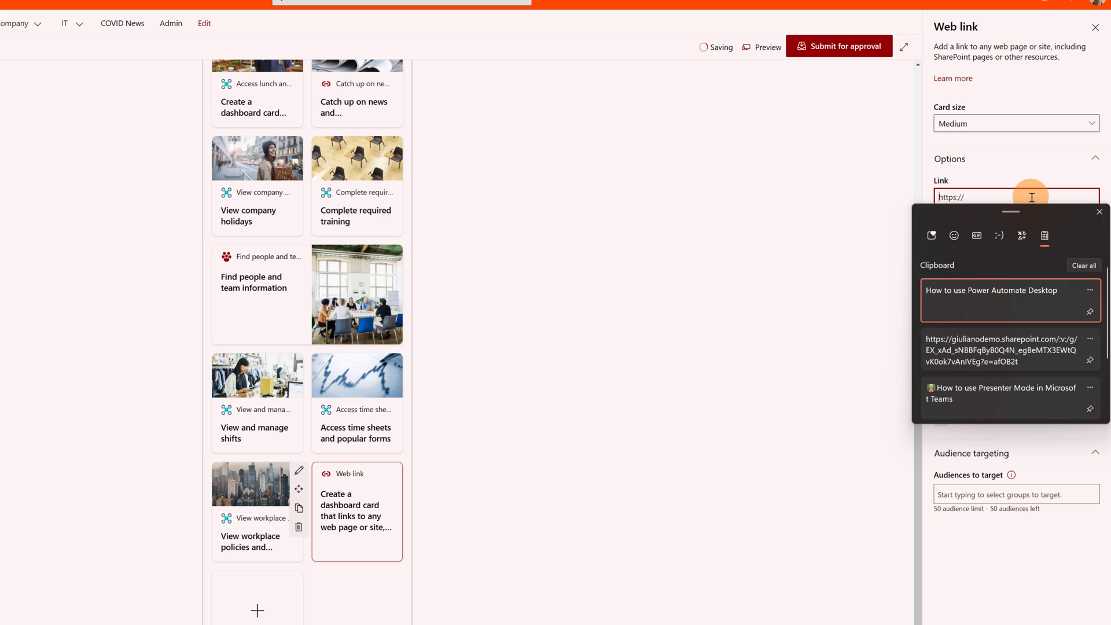
pyautogui.click(973, 348)
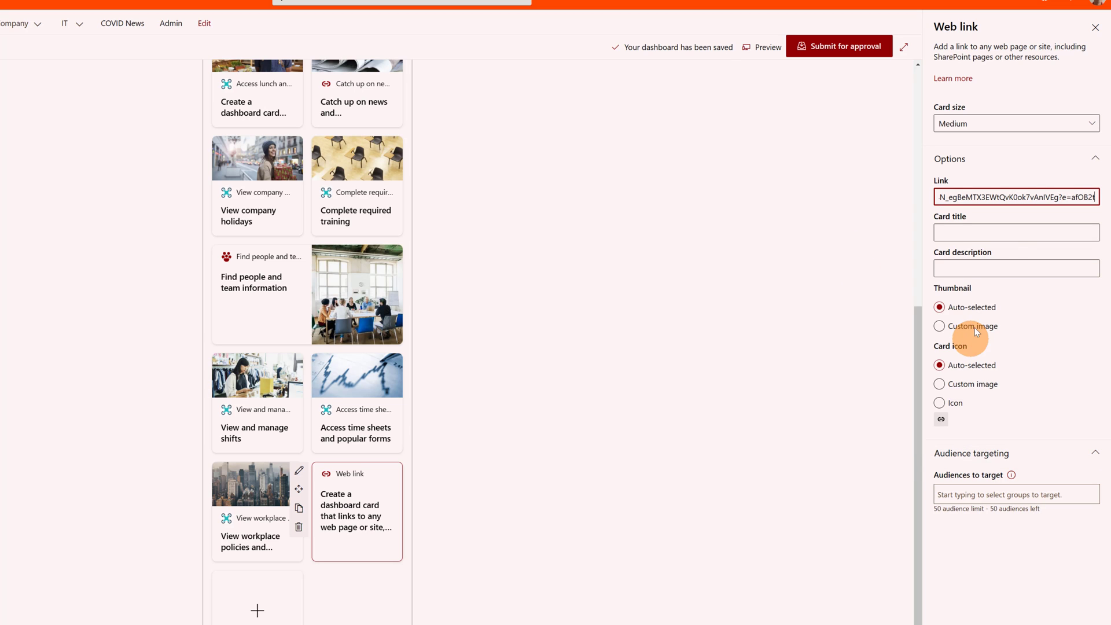
# Title and describe the card 'How to use Power Automate Desktop', keep Auto thumbnail, and choose Icon.
pyautogui.click(1002, 242)
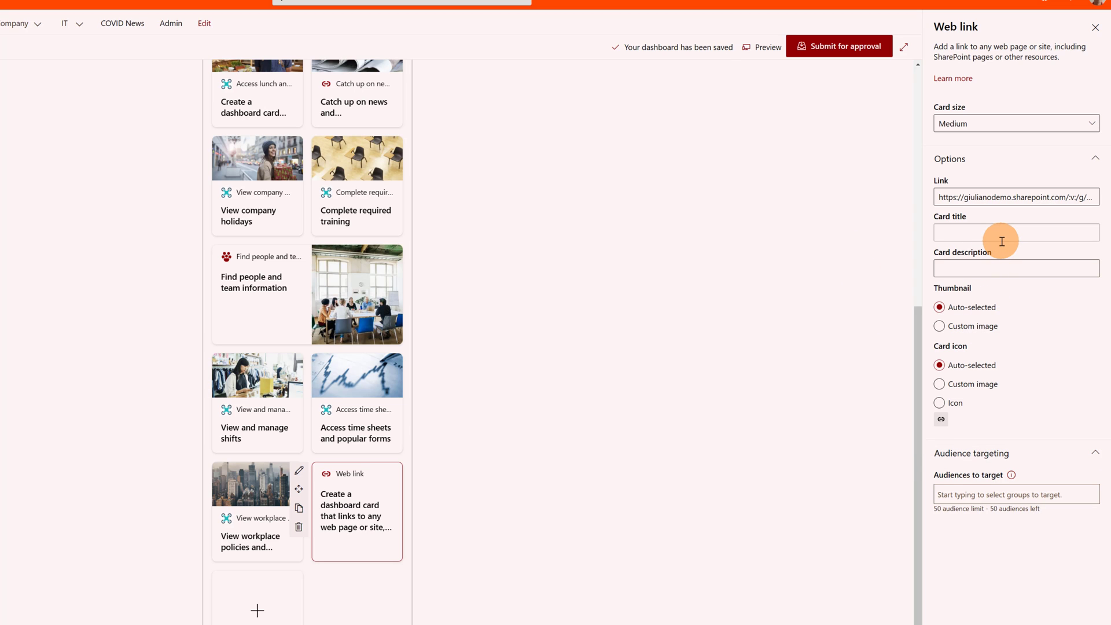
pyautogui.moveTo(984, 234); pyautogui.dragTo(938, 231)
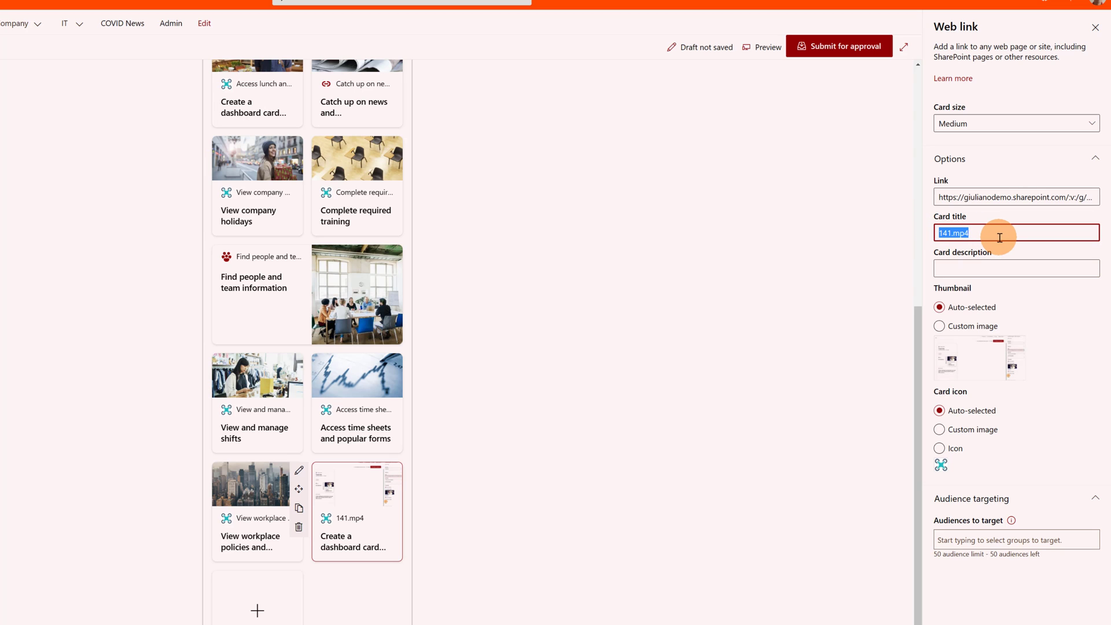
pyautogui.press('super+v')
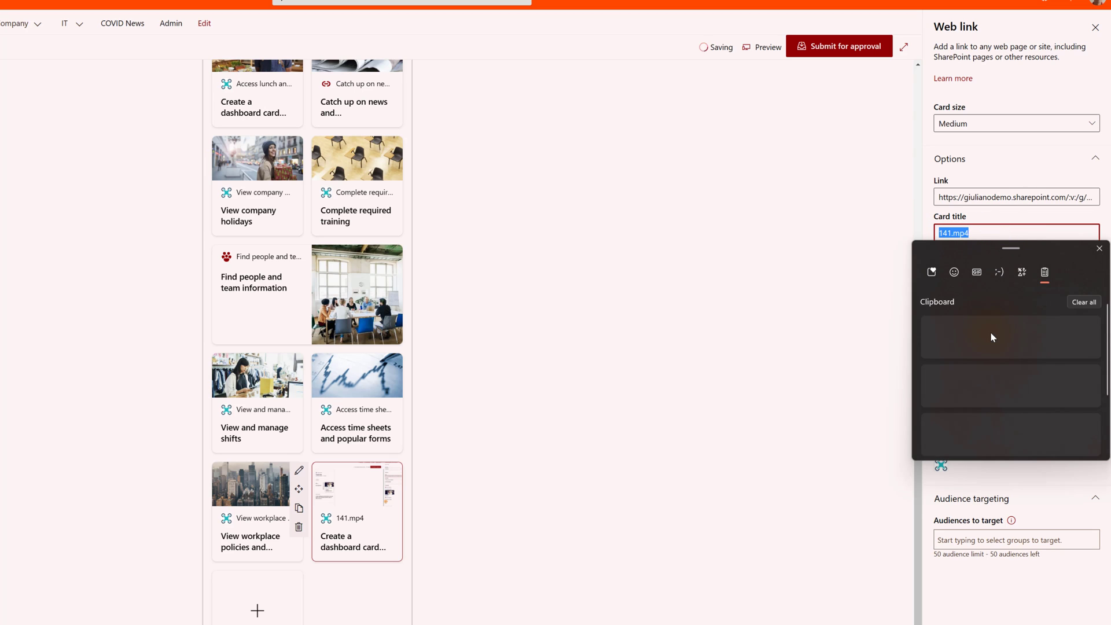
pyautogui.click(991, 332)
pyautogui.click(994, 268)
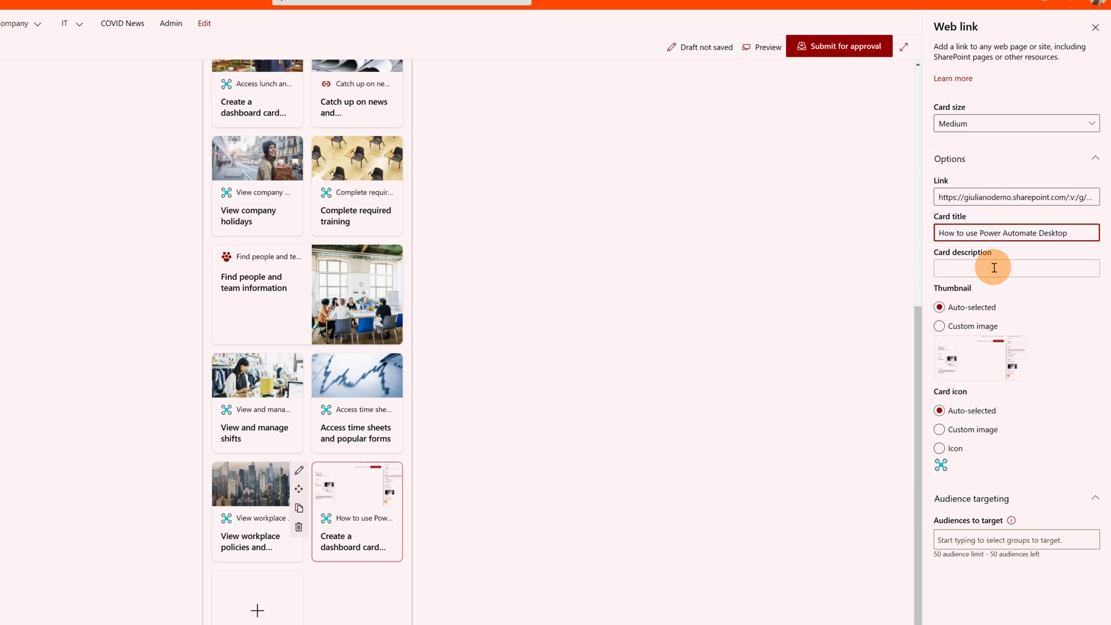
pyautogui.press('super+v')
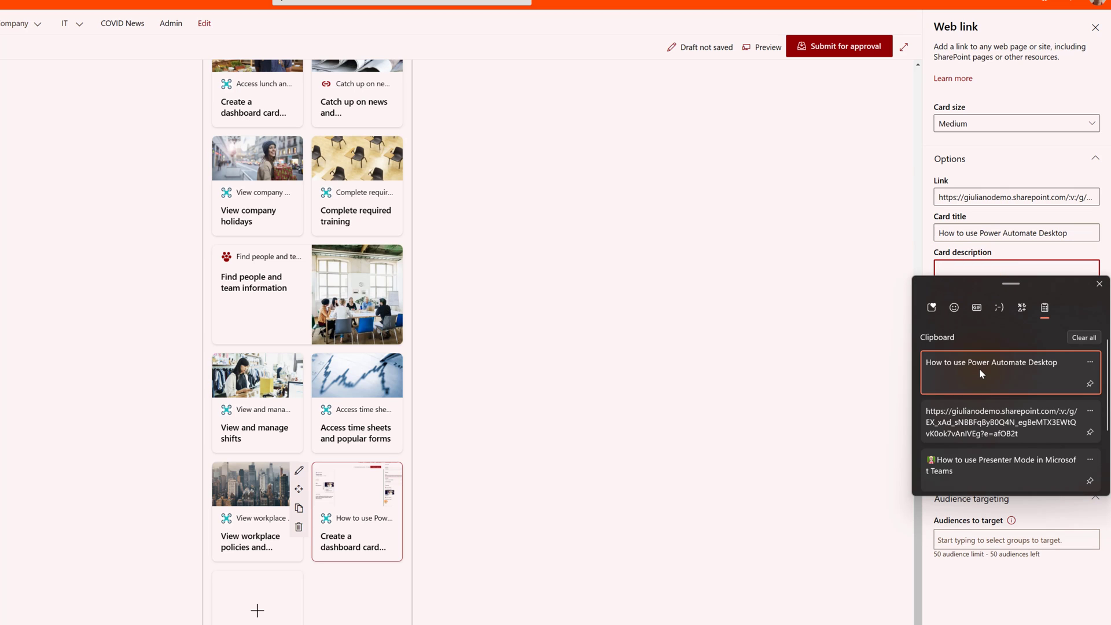
pyautogui.click(979, 368)
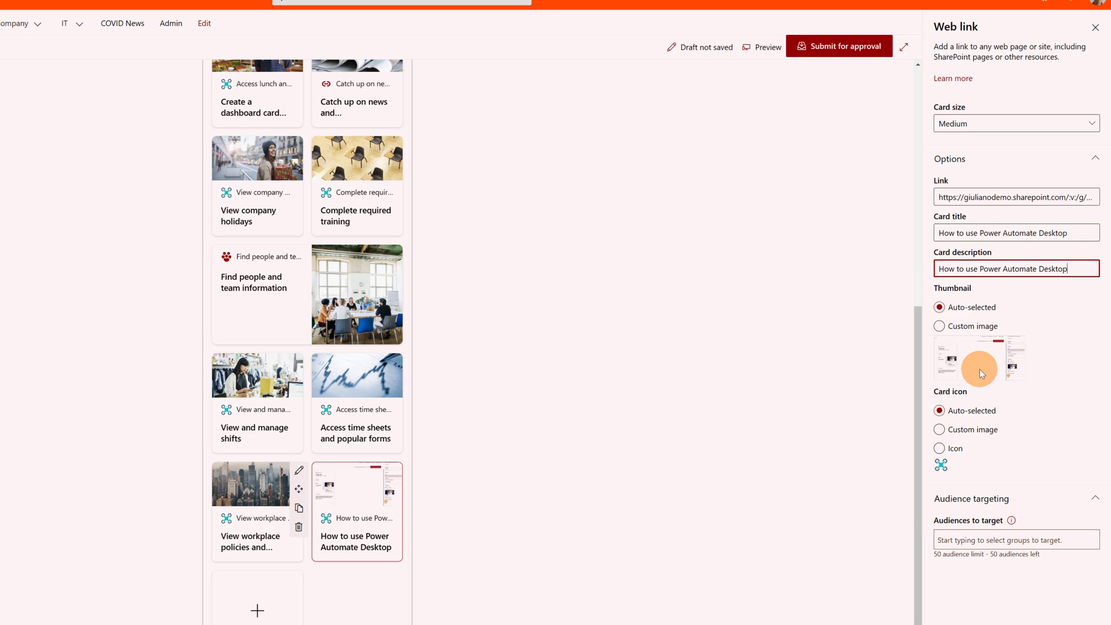
pyautogui.click(994, 311)
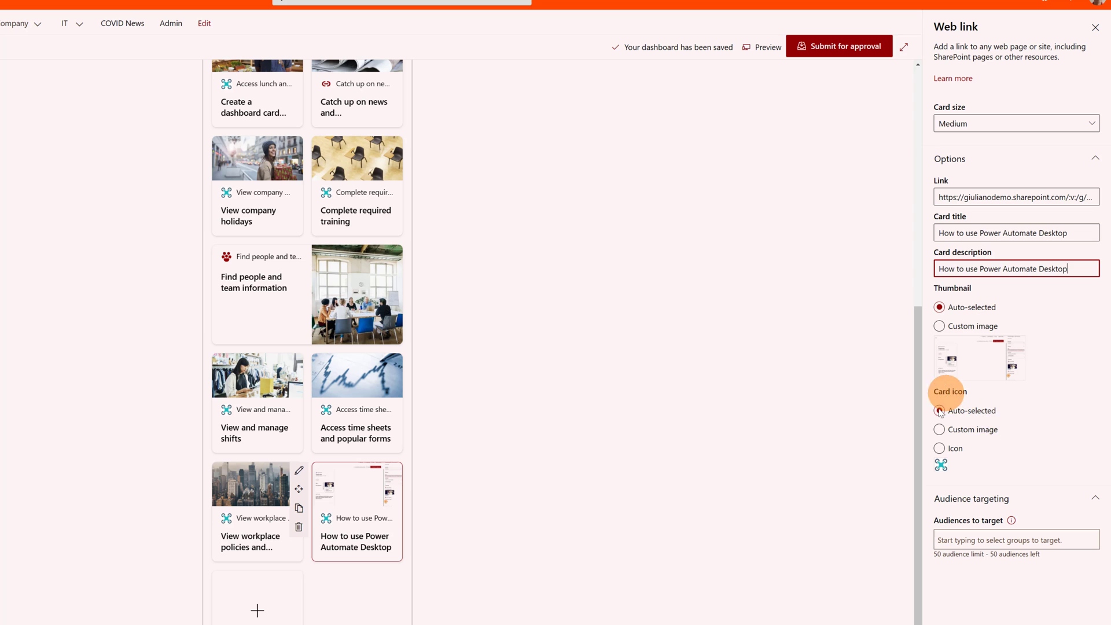
pyautogui.click(940, 449)
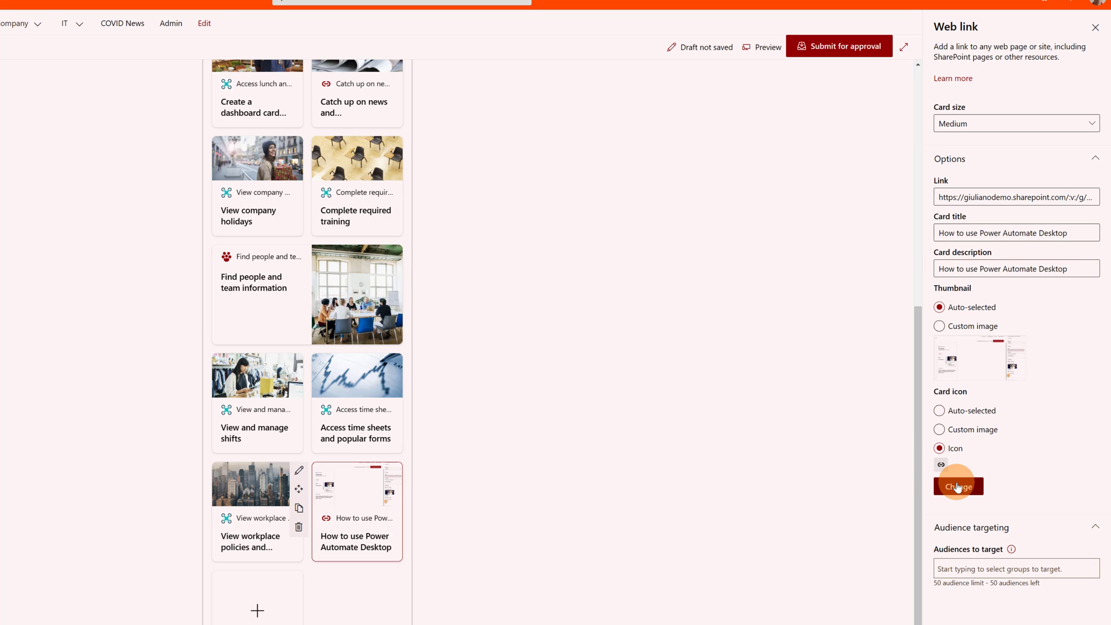
# Search the icon gallery for 'video' and apply the video icon to the card.
pyautogui.click(955, 485)
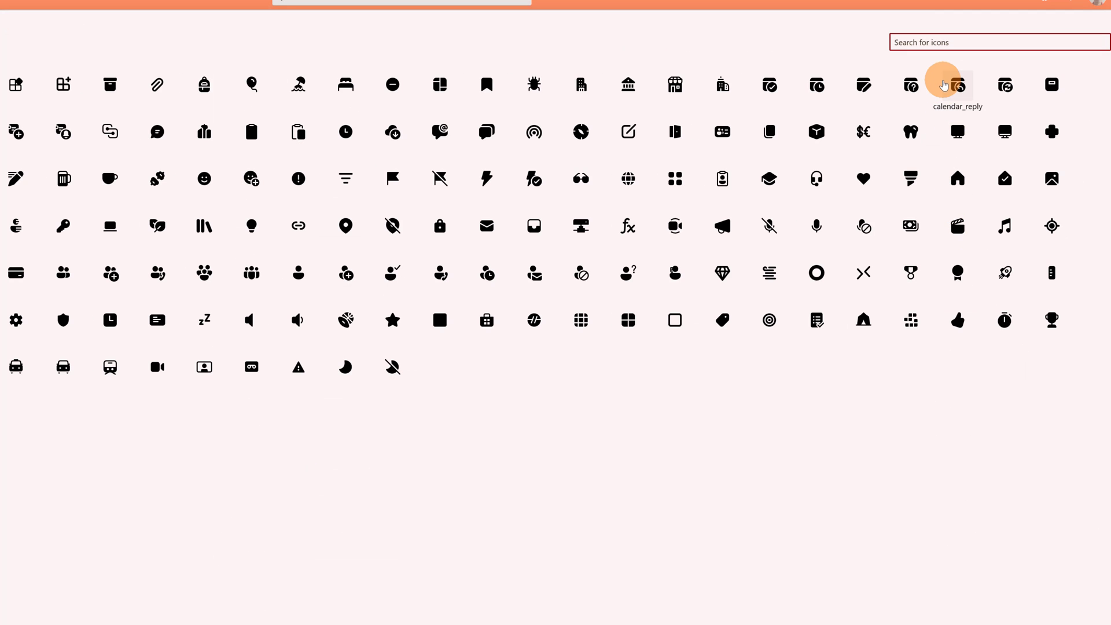
pyautogui.write('video')
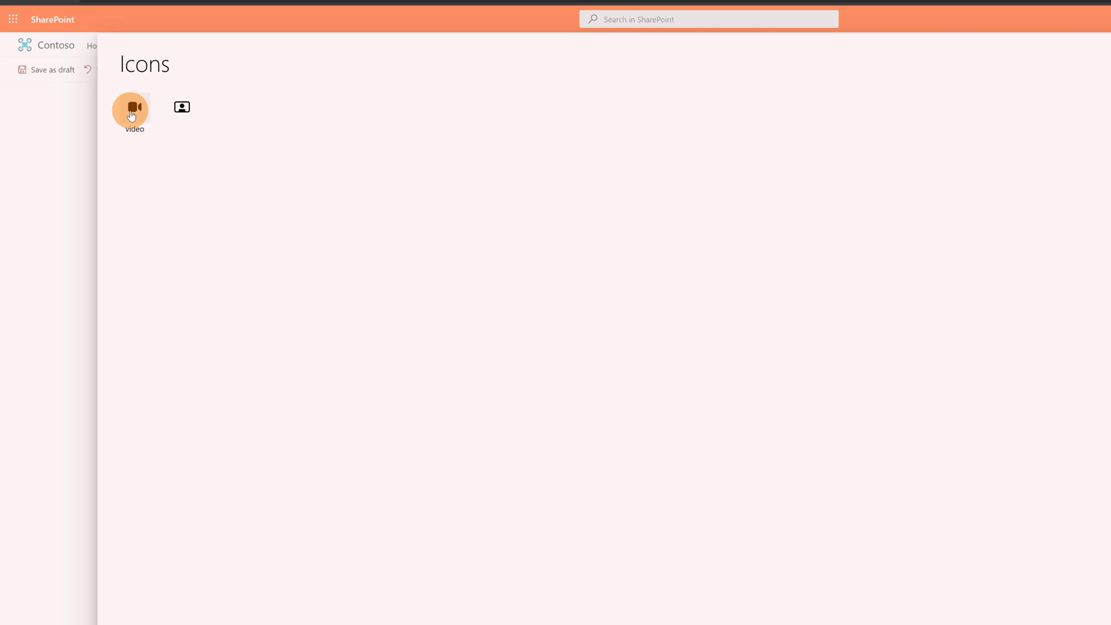
pyautogui.click(132, 115)
pyautogui.click(1108, 561)
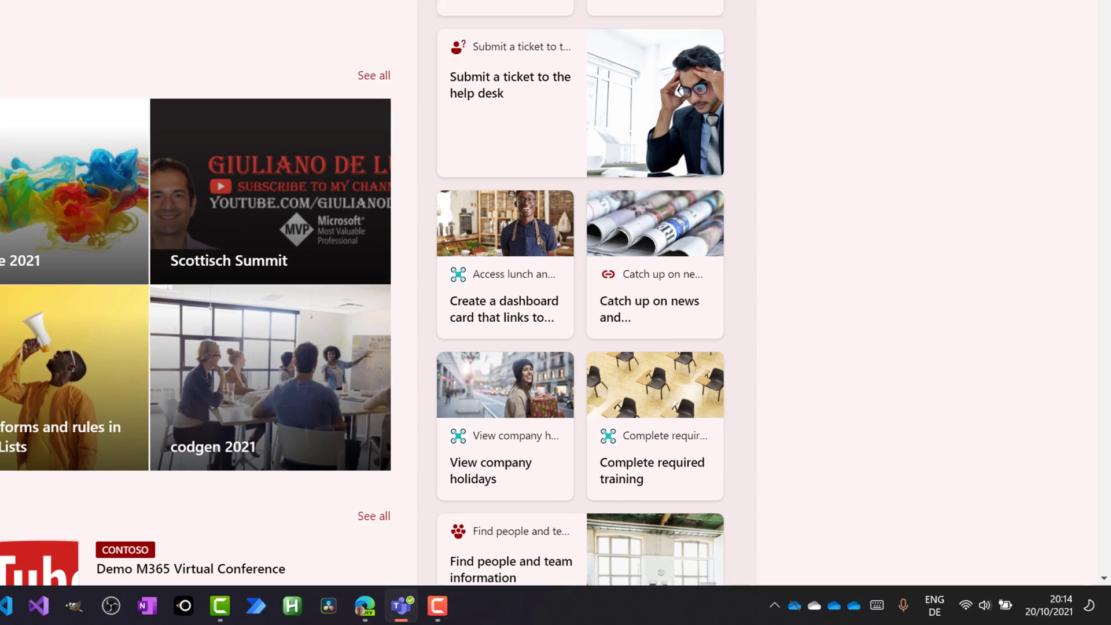
# Scroll down the Contoso dashboard toward the How to use Power Automate Desktop video card.
pyautogui.scroll(-10, 480, 102)
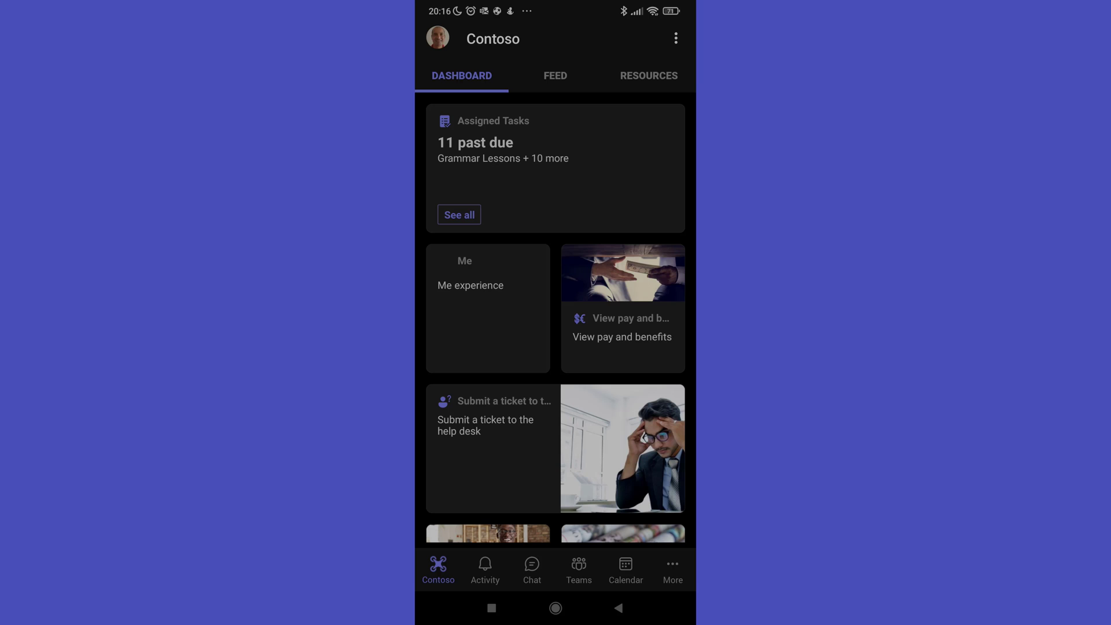
# Swipe up to the How to use Power Automate Desktop video card, then switch to the FEED.
pyautogui.moveTo(452, 485); pyautogui.dragTo(465, 301)
pyautogui.moveTo(460, 371); pyautogui.dragTo(459, 157)
pyautogui.click(455, 267)
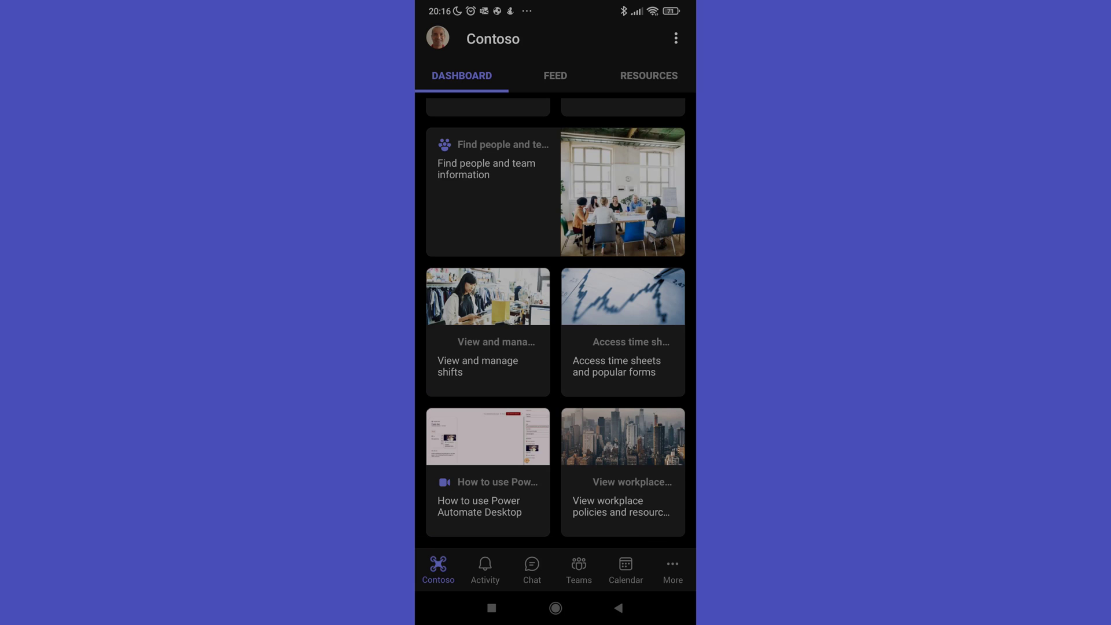
pyautogui.click(561, 78)
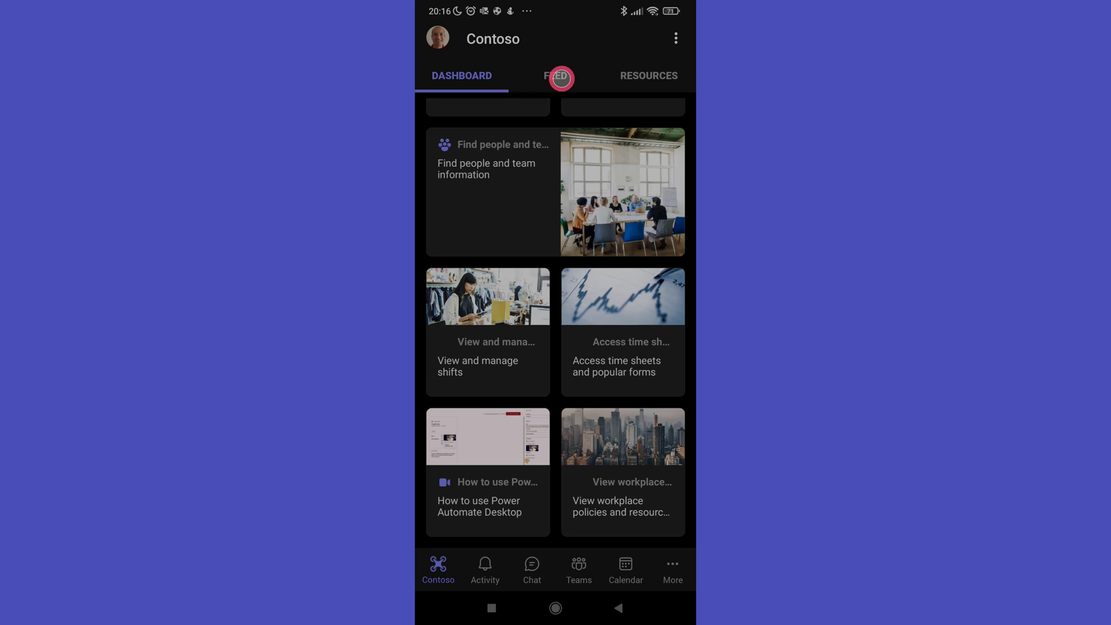